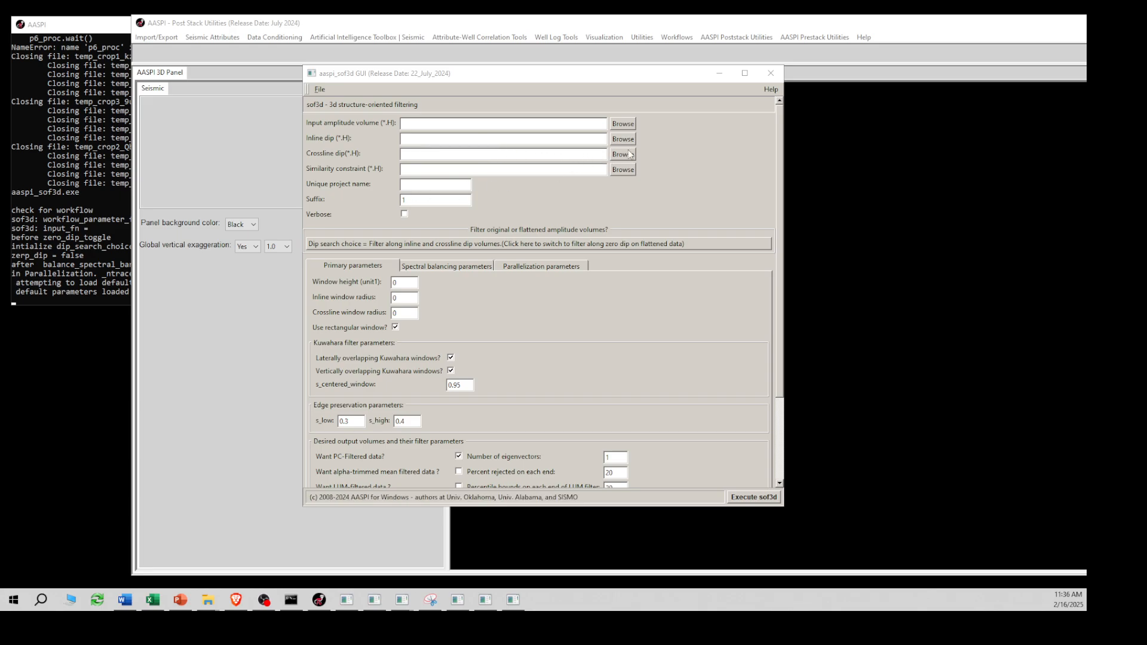
# - Load d_mig_F3.H from the AASPI Training F3 folder as the input amplitude volume
pyautogui.click(616, 124)
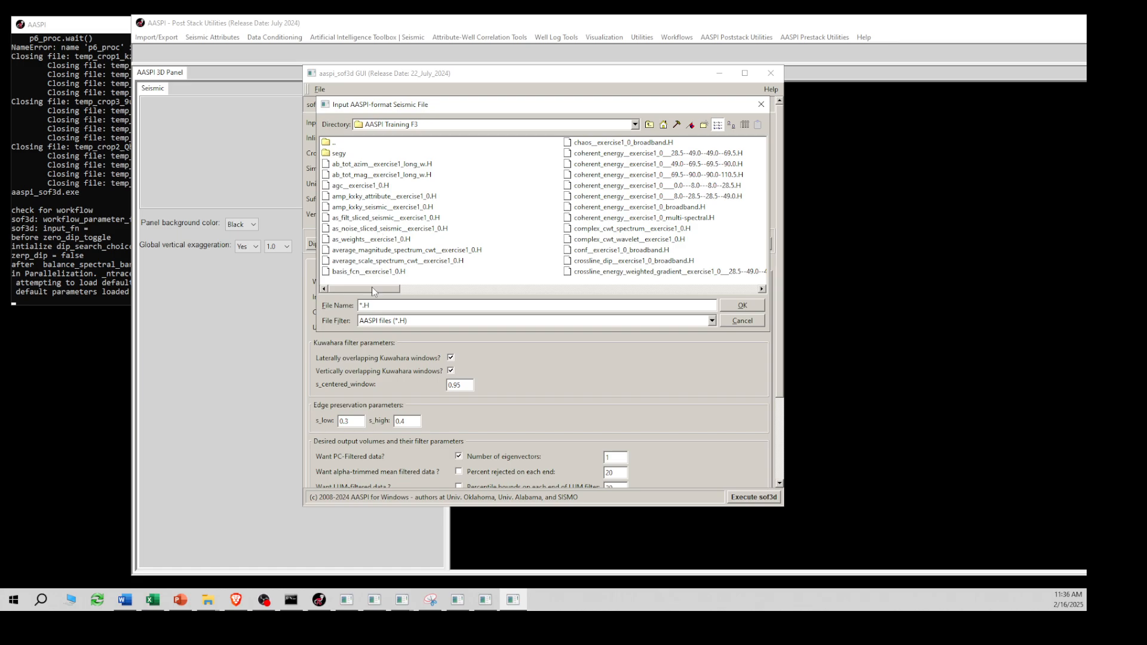
pyautogui.moveTo(374, 289); pyautogui.dragTo(460, 289)
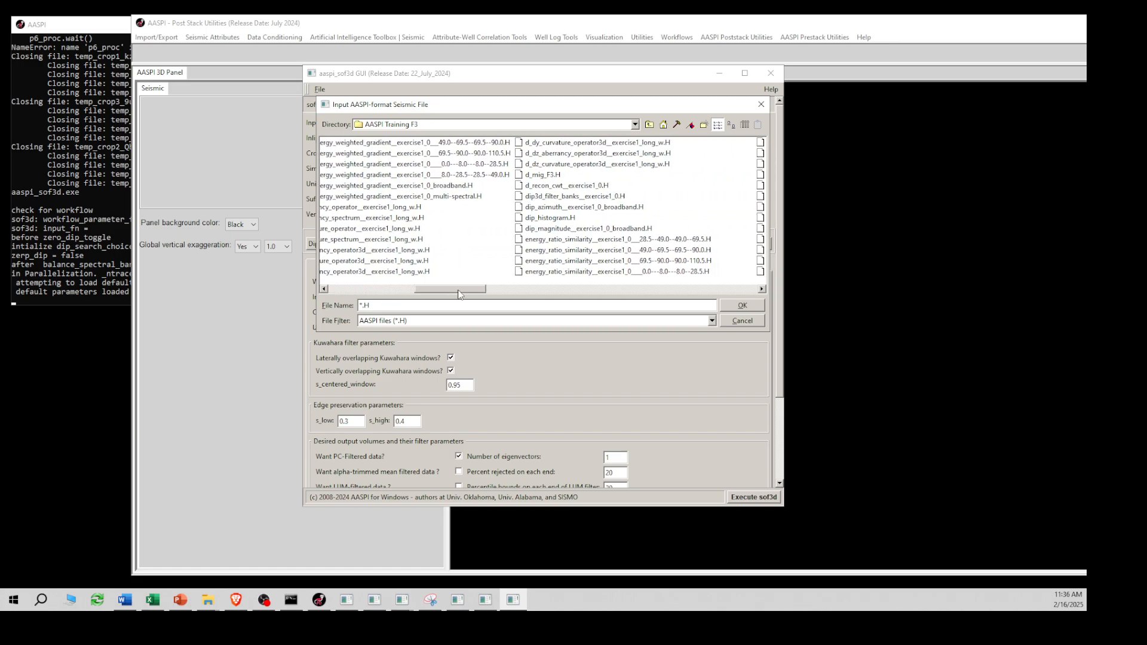
pyautogui.click(540, 174)
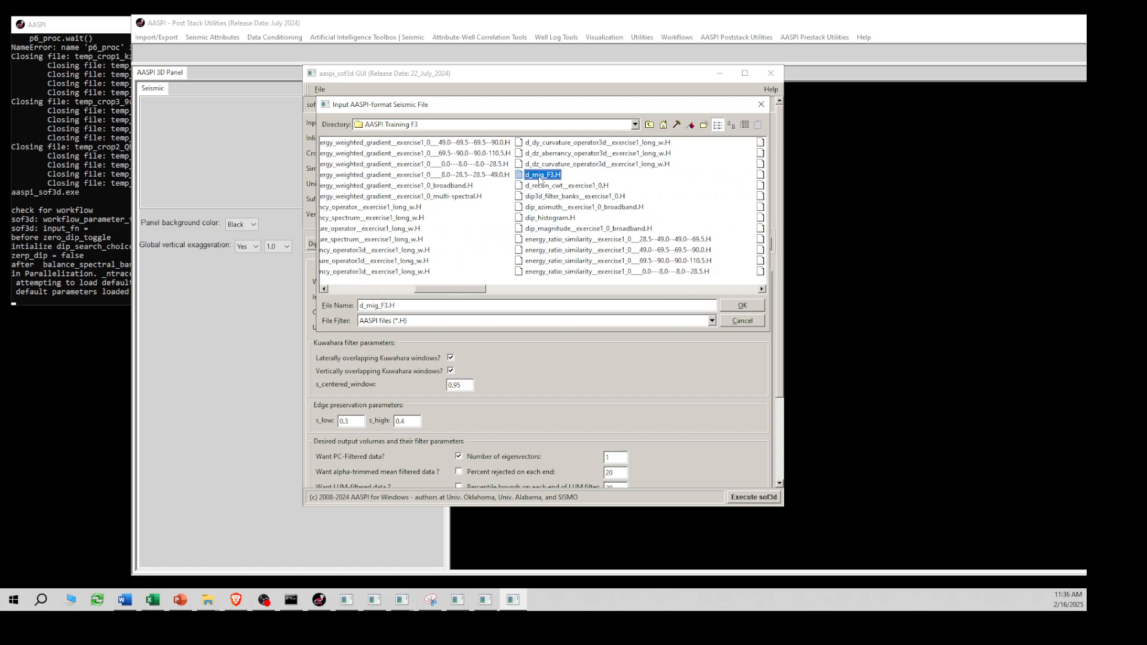
pyautogui.click(742, 306)
# - Load inline_dip__exercise1_0_broadband.H as the inline dip volume
pyautogui.click(618, 141)
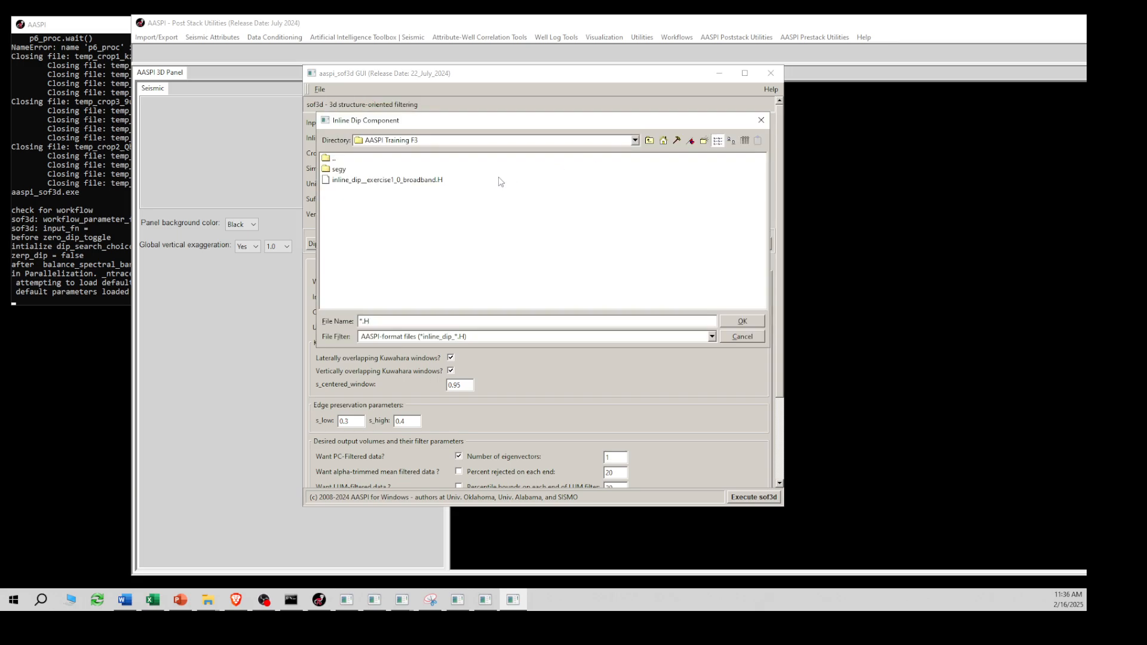
pyautogui.click(398, 181)
pyautogui.click(743, 323)
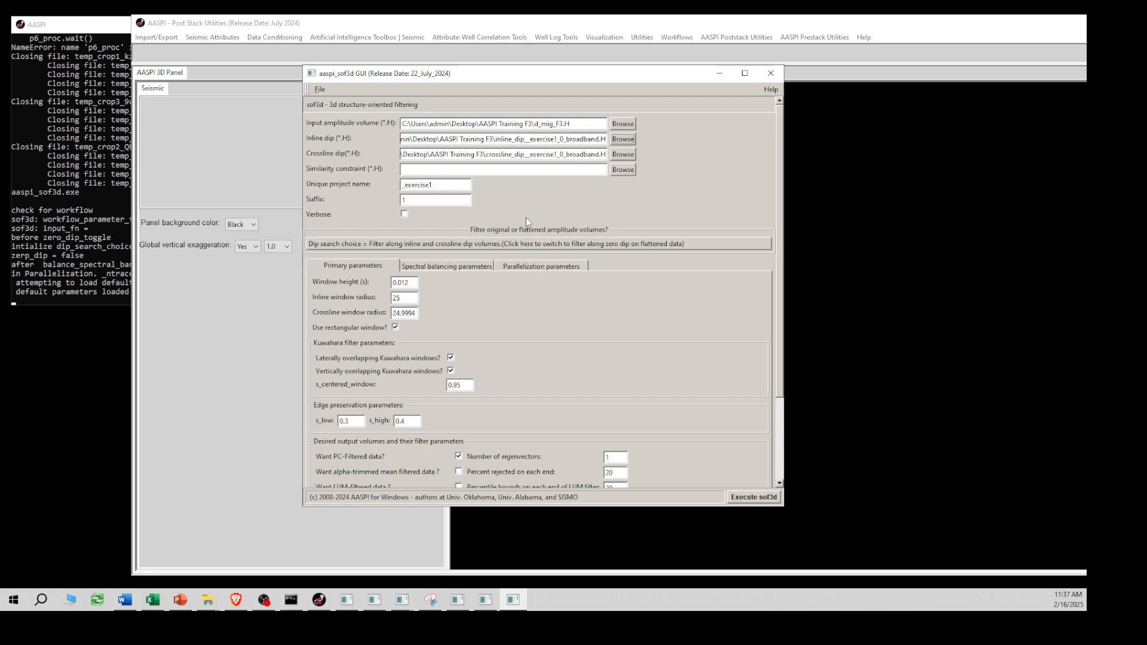
# - Load energy_ratio_similarity__exercise1_0_broadband.H as the similarity constraint
pyautogui.click(622, 170)
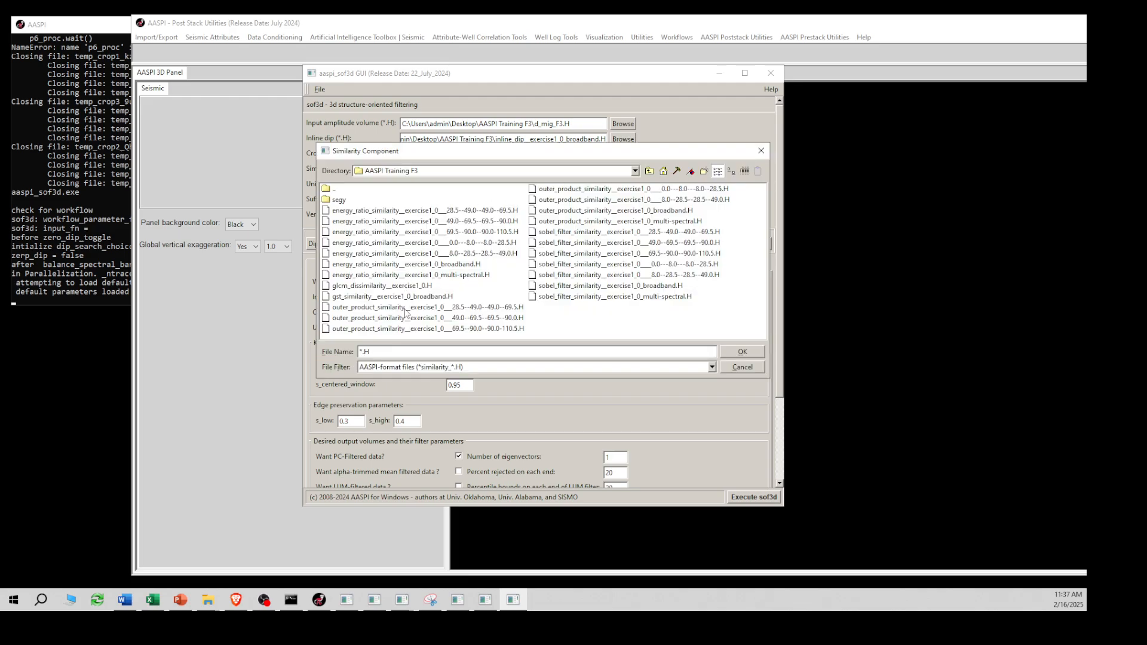
pyautogui.click(399, 265)
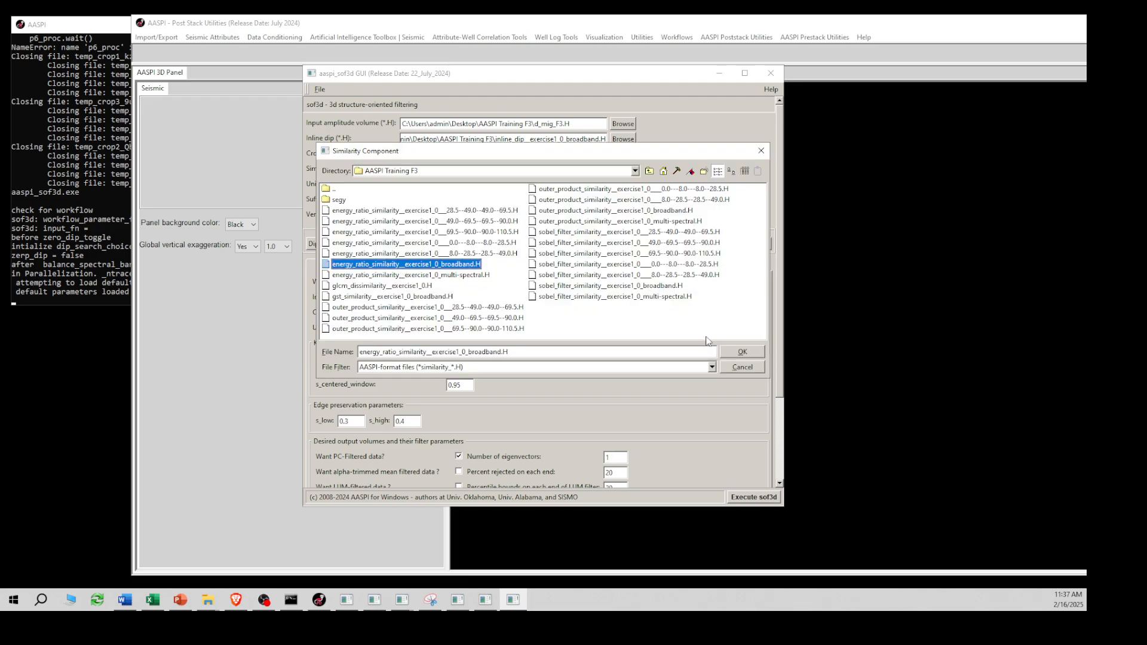
pyautogui.click(739, 355)
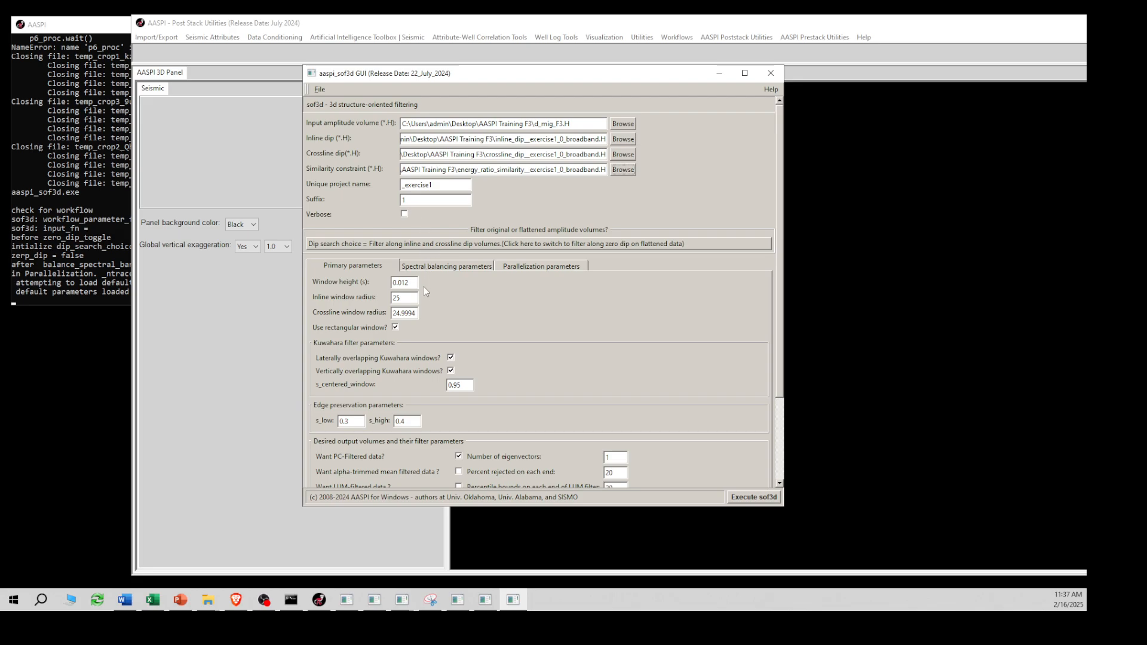
# - Set the parallelization to 10 processors per node
pyautogui.click(551, 268)
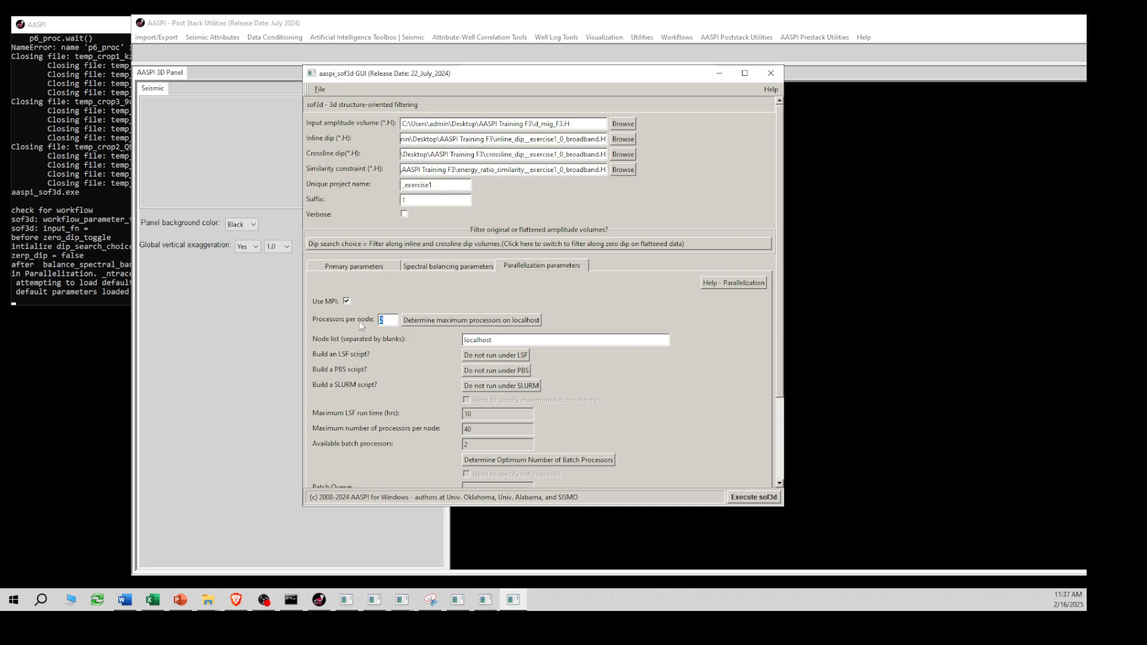
pyautogui.write('10')
# - Enable the output of rejected noise for each selected filter, execute sof3d and dismiss its completion status window
pyautogui.click(362, 269)
pyautogui.scroll(-3, 474, 374)
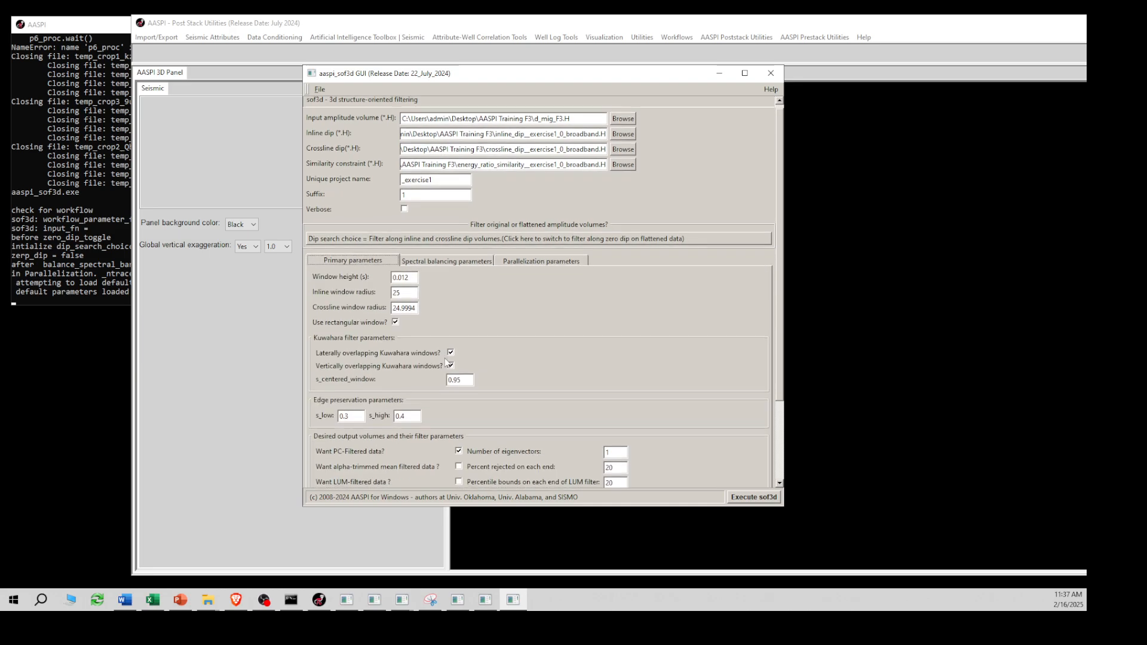
pyautogui.scroll(-5, 475, 374)
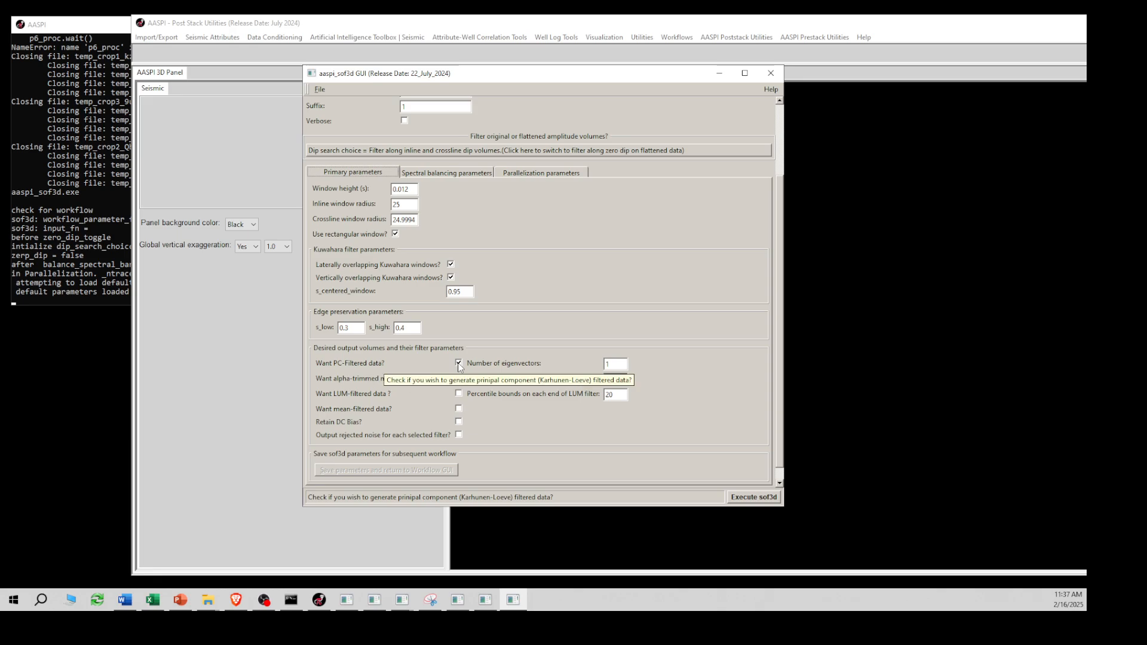
pyautogui.click(458, 435)
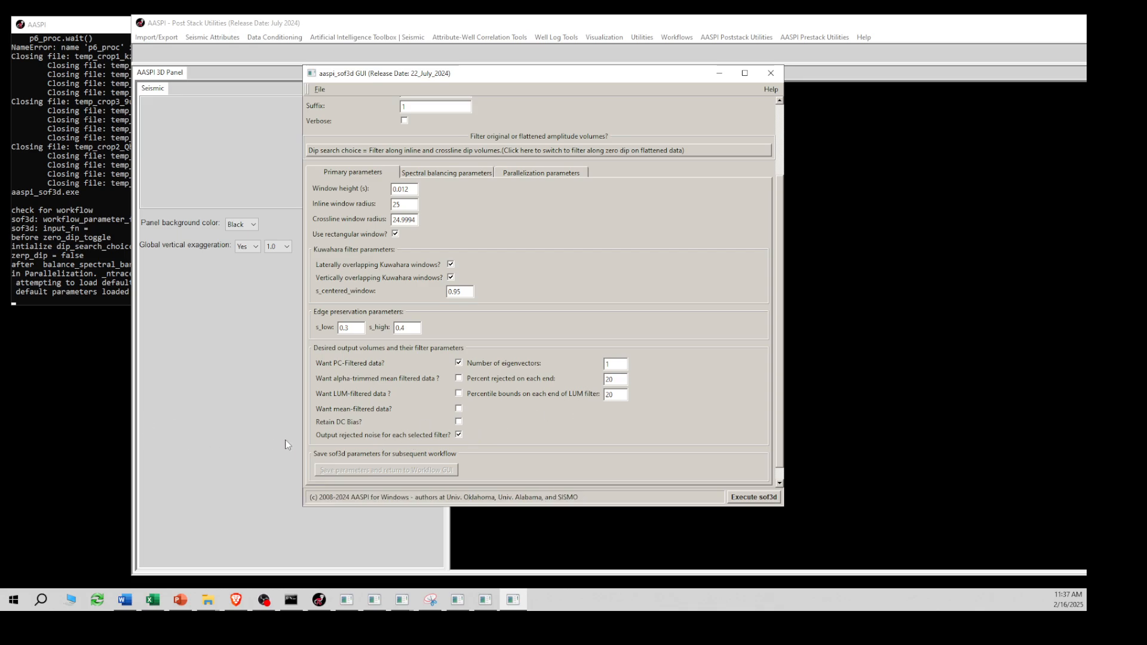
pyautogui.scroll(-3, 611, 460)
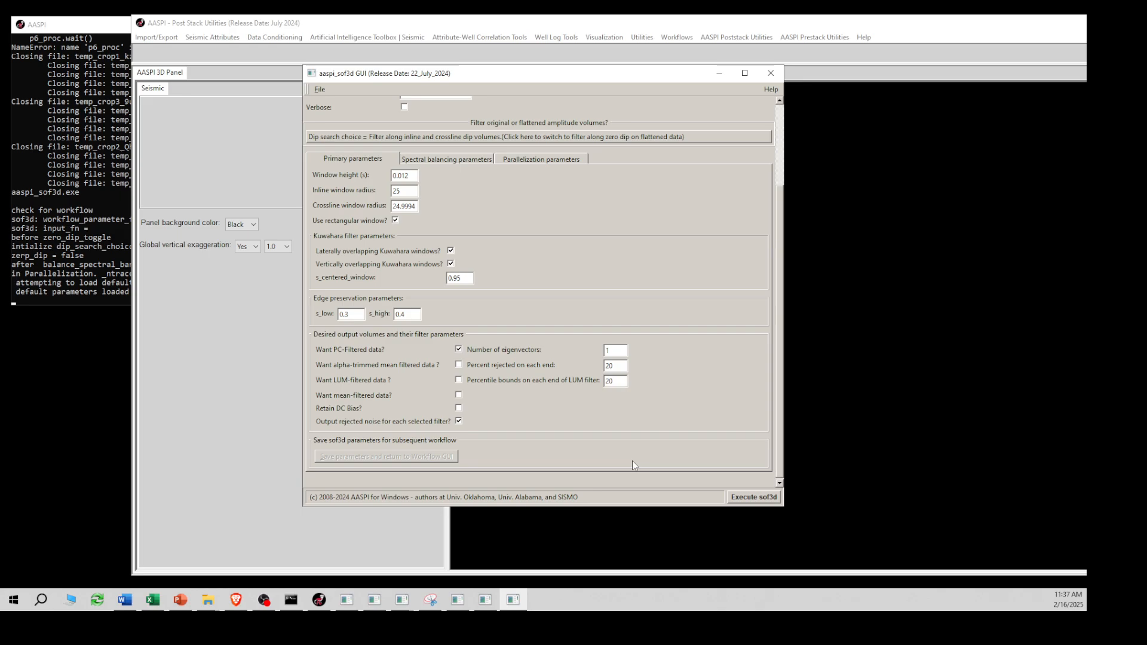
pyautogui.click(753, 499)
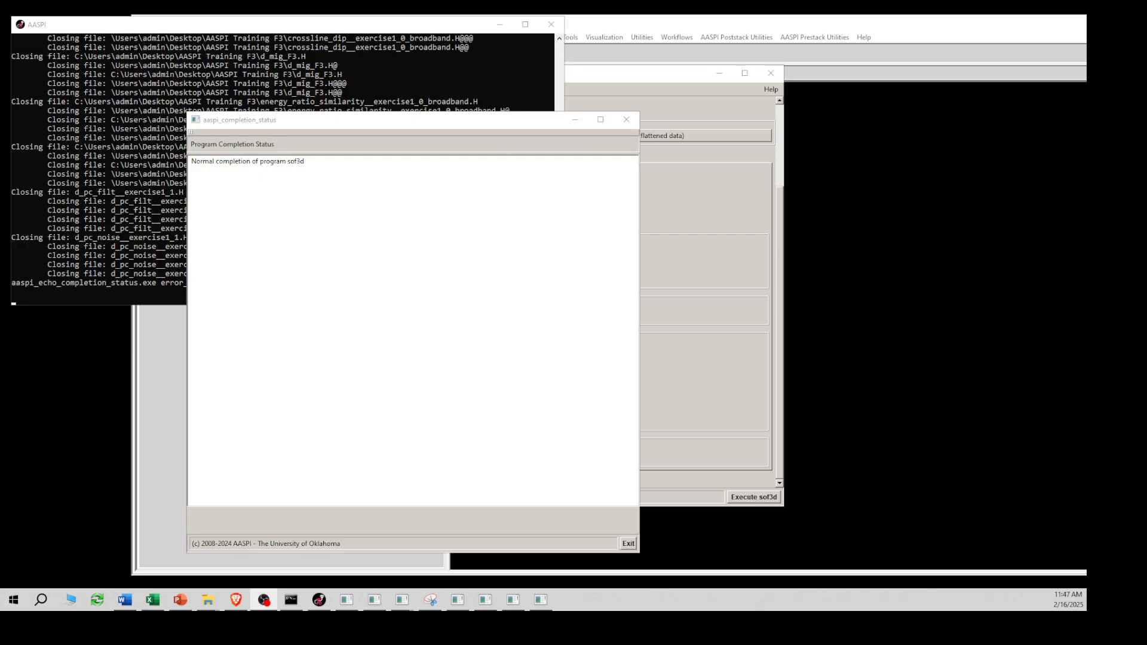
pyautogui.click(628, 543)
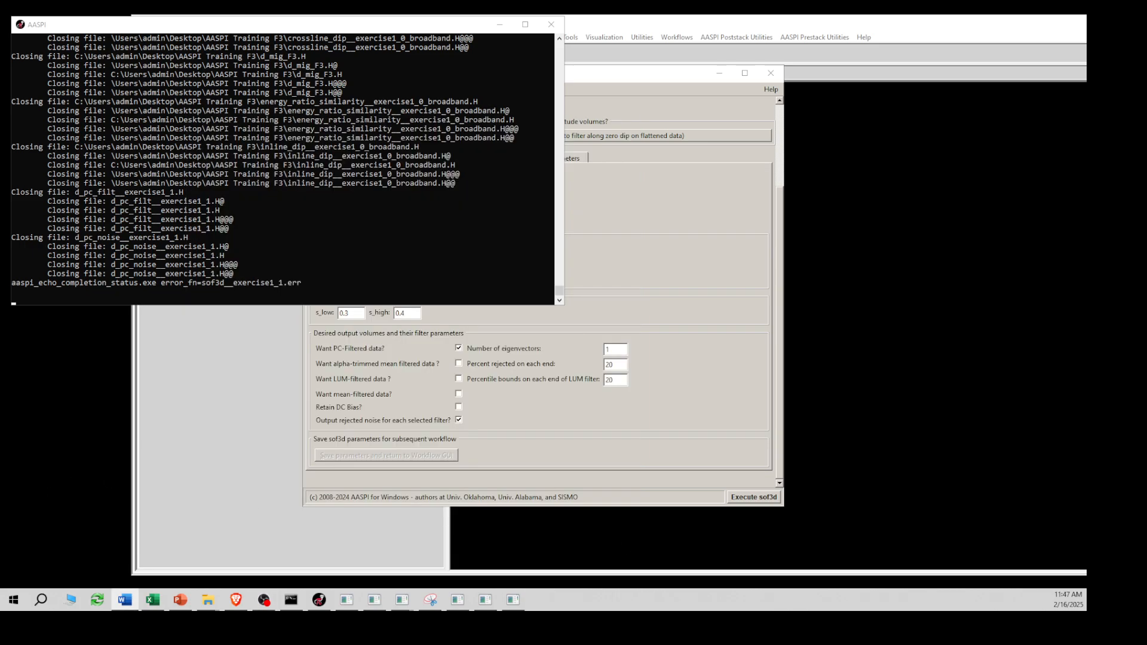
# - Bring the main Post Stack Utilities window forward and open the seismic 2D Plot tool
pyautogui.click(627, 28)
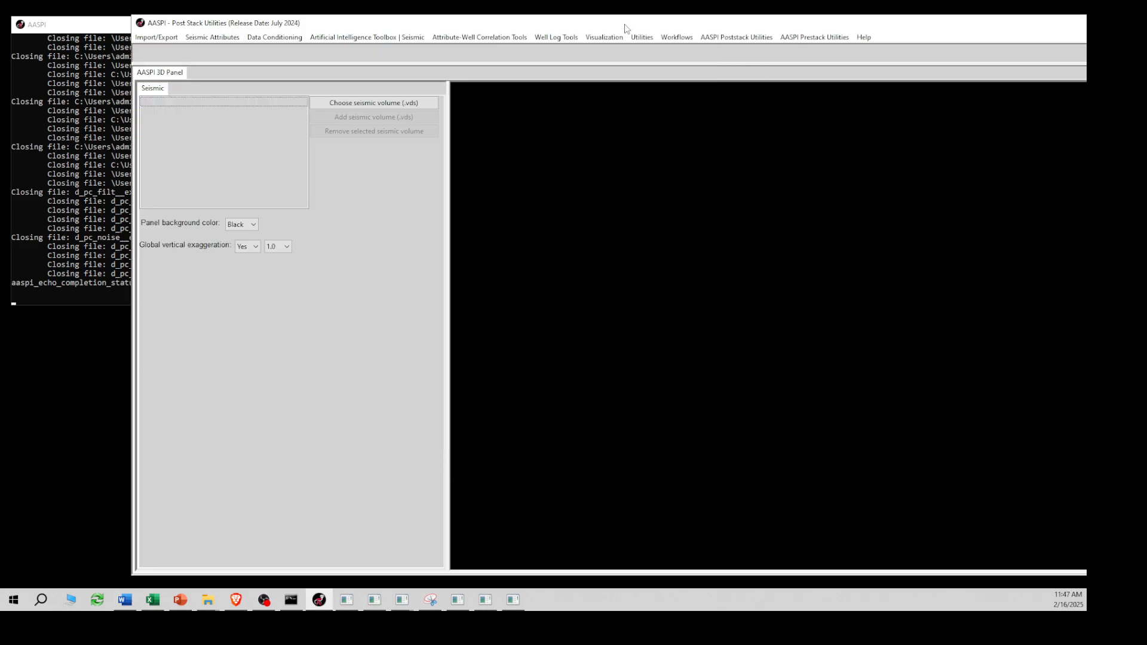
pyautogui.click(605, 39)
pyautogui.moveTo(639, 50)
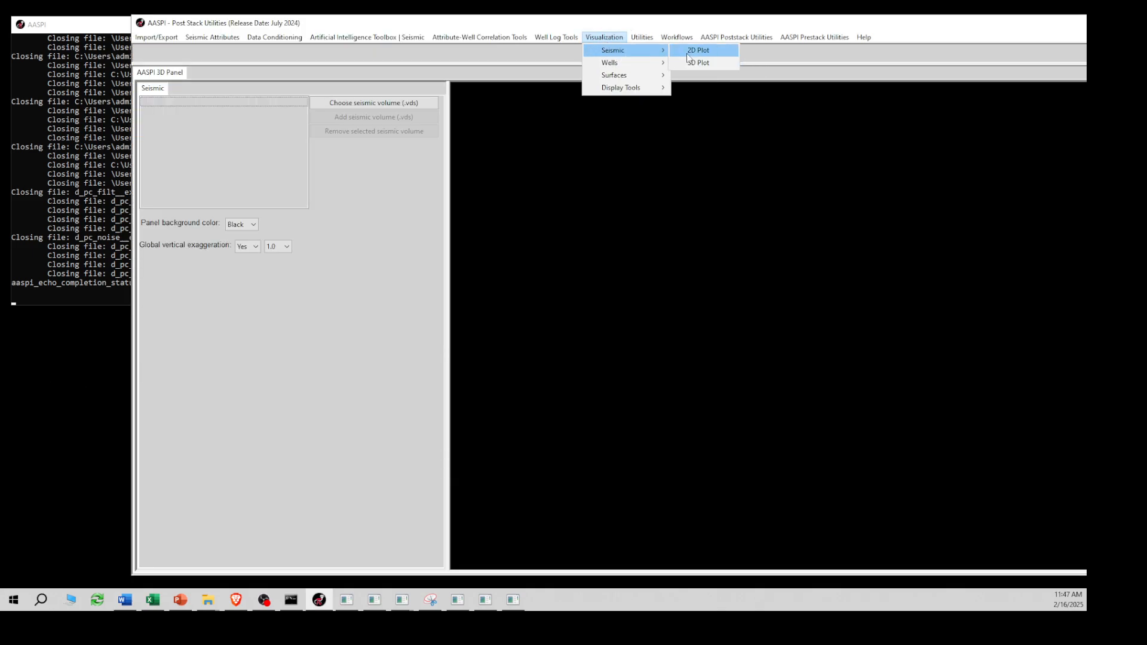
pyautogui.click(686, 51)
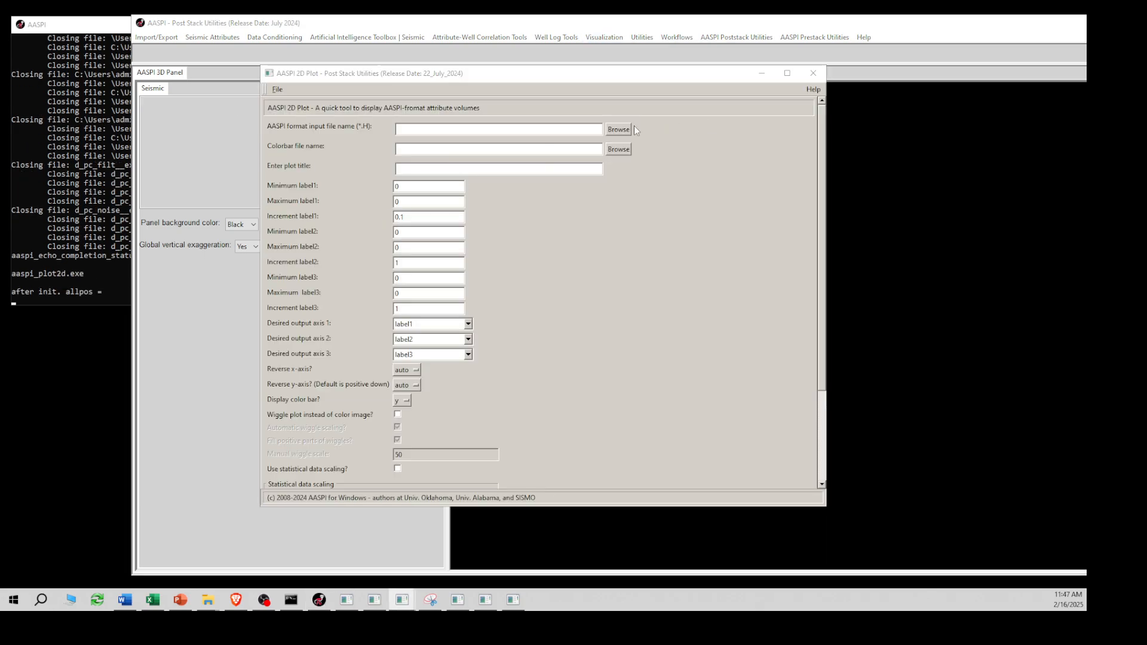
# - Load d_pc_filt__exercise1_1.H as the input file of the 2D plot
pyautogui.click(619, 133)
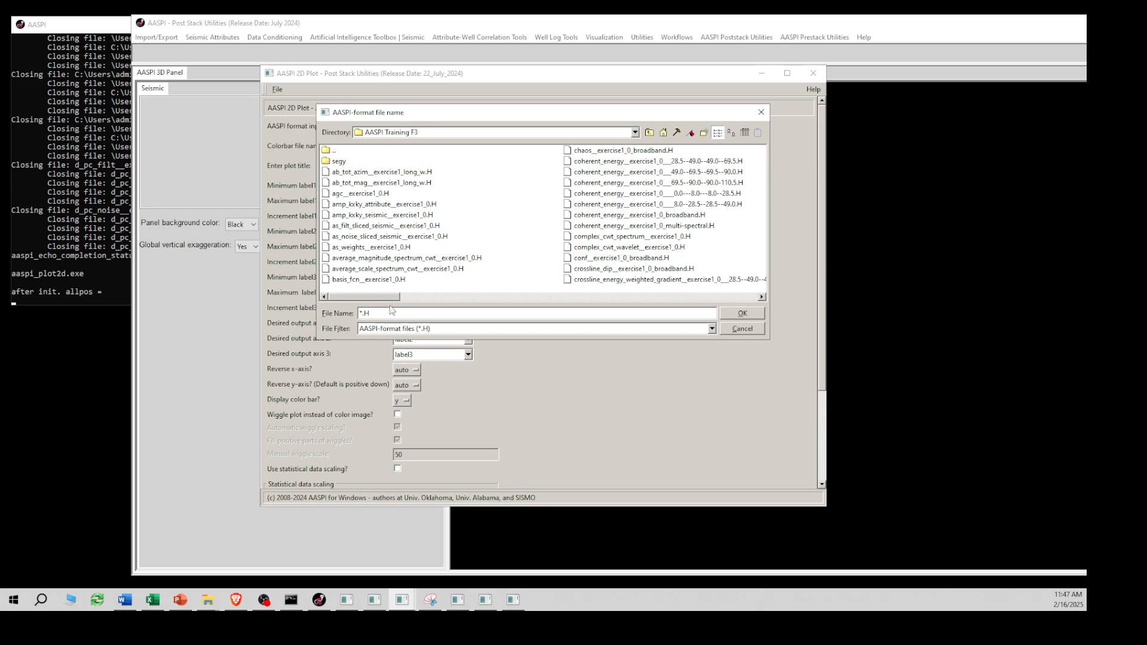
pyautogui.moveTo(386, 297); pyautogui.dragTo(730, 302)
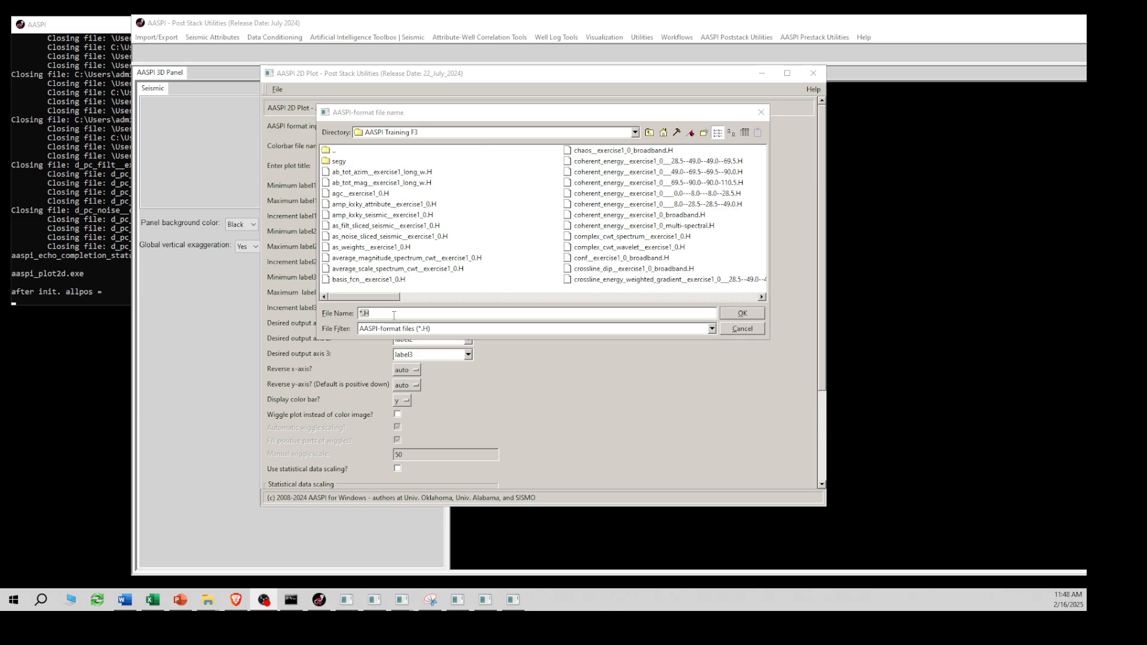
pyautogui.moveTo(383, 297); pyautogui.dragTo(459, 296)
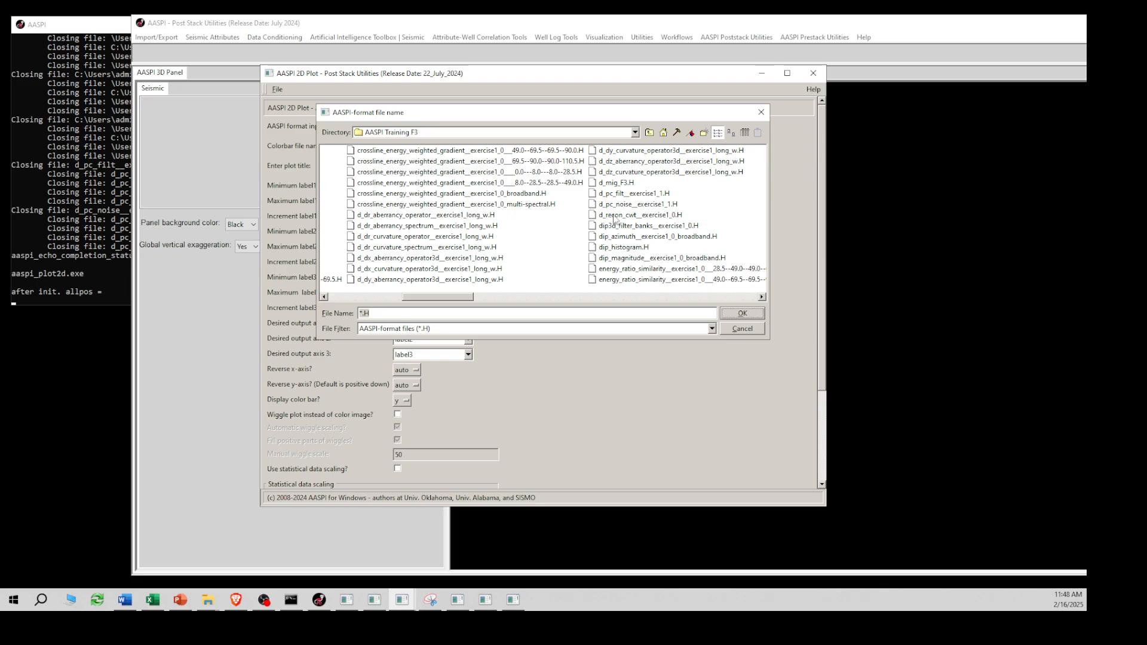
pyautogui.click(613, 195)
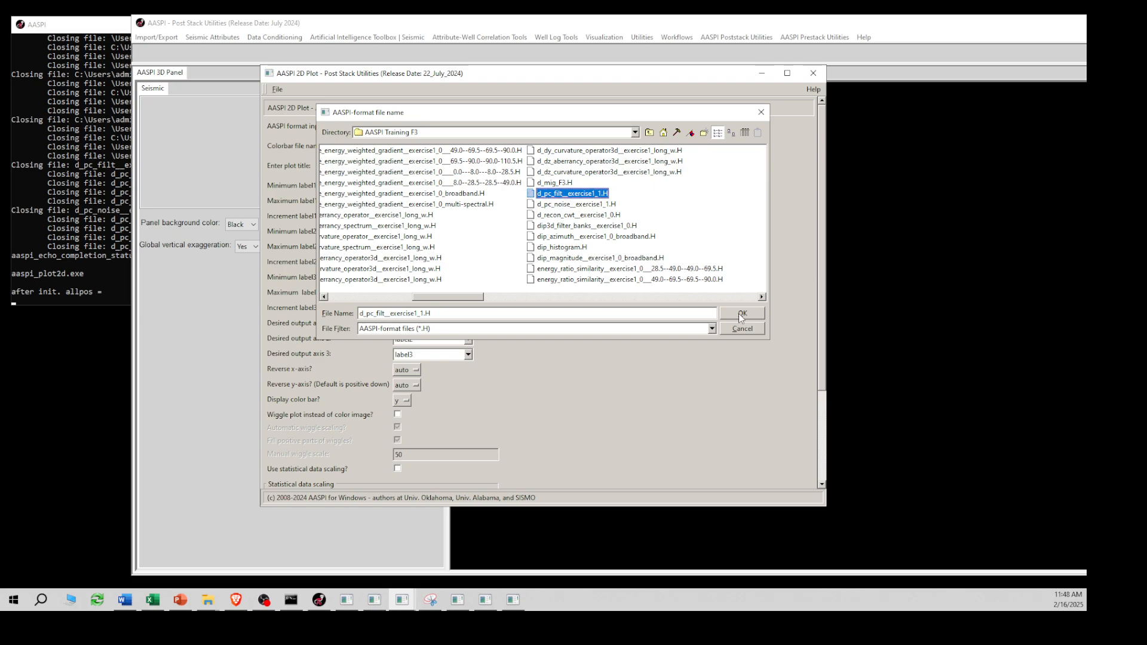
pyautogui.click(741, 314)
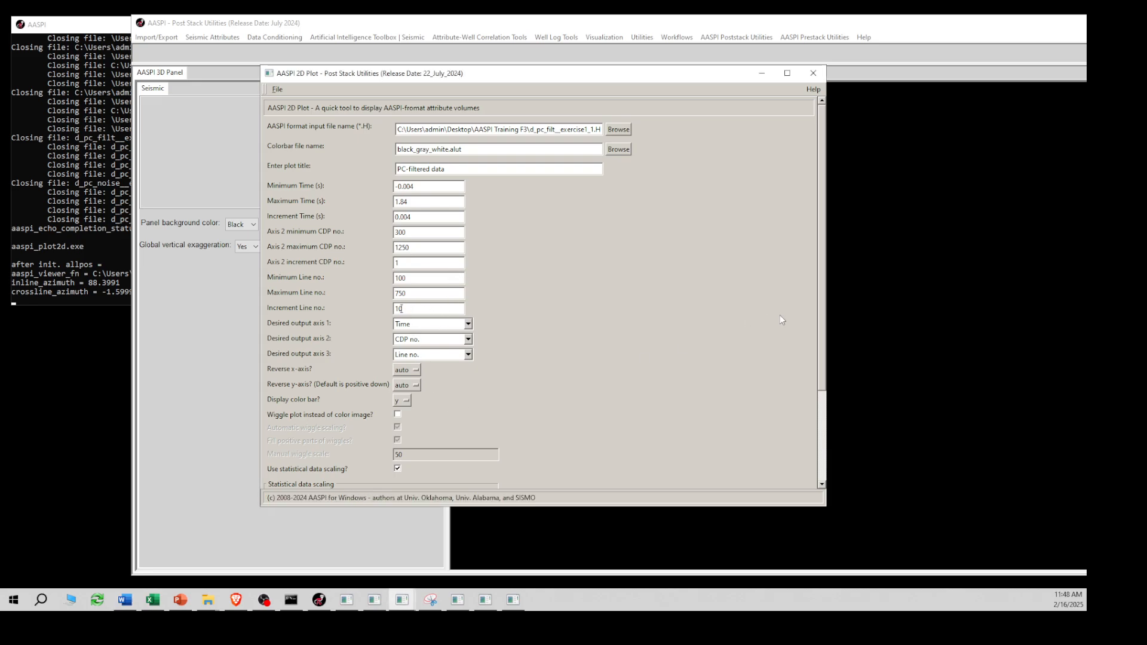
# - Generate the 2D plot of the PC-filtered data with a line number increment of 10 and make its window taller
pyautogui.moveTo(821, 344); pyautogui.dragTo(814, 435)
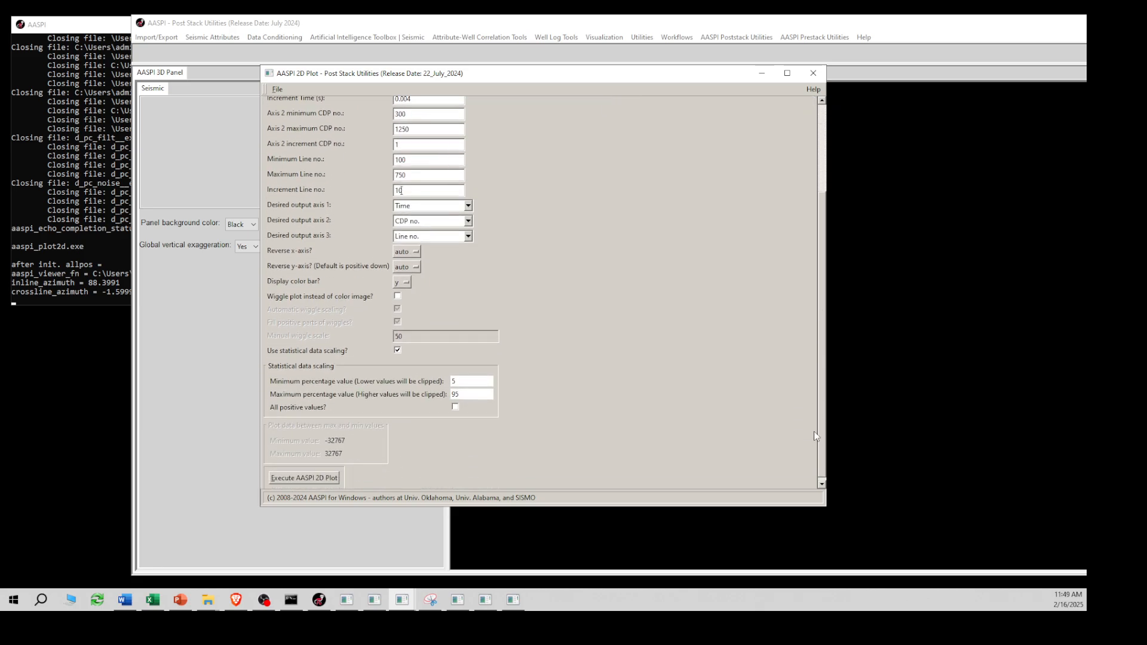
pyautogui.click(324, 474)
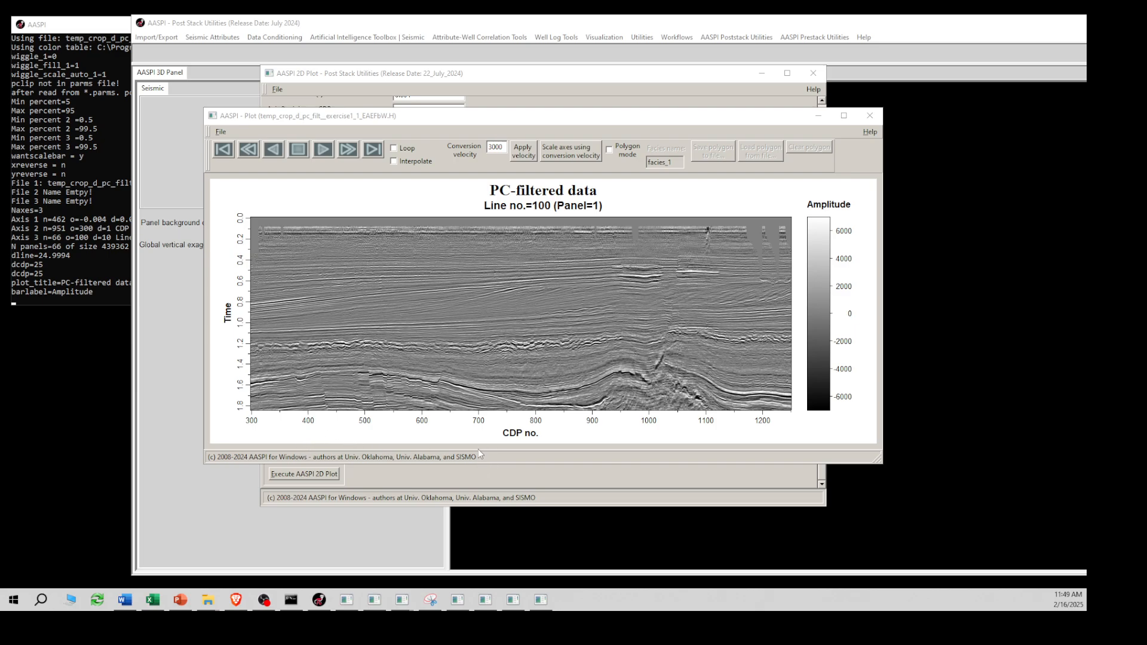
pyautogui.moveTo(478, 464); pyautogui.dragTo(471, 558)
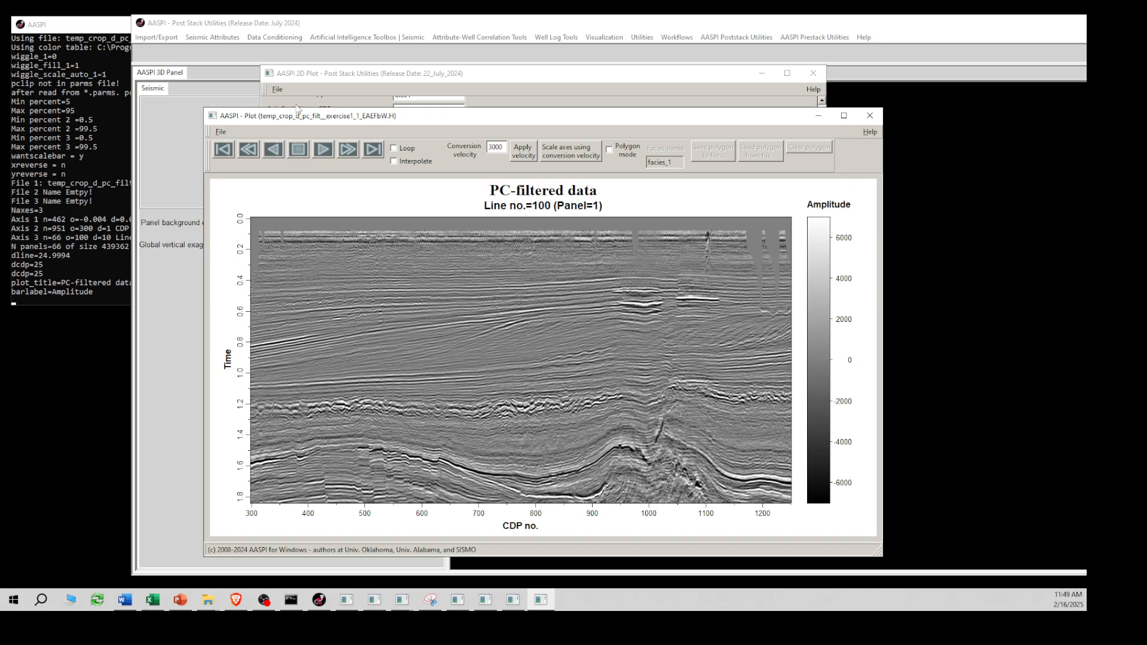
# - Return to the 2D plot settings and load d_pc_noise__exercise1_1.H as the input file
pyautogui.click(338, 79)
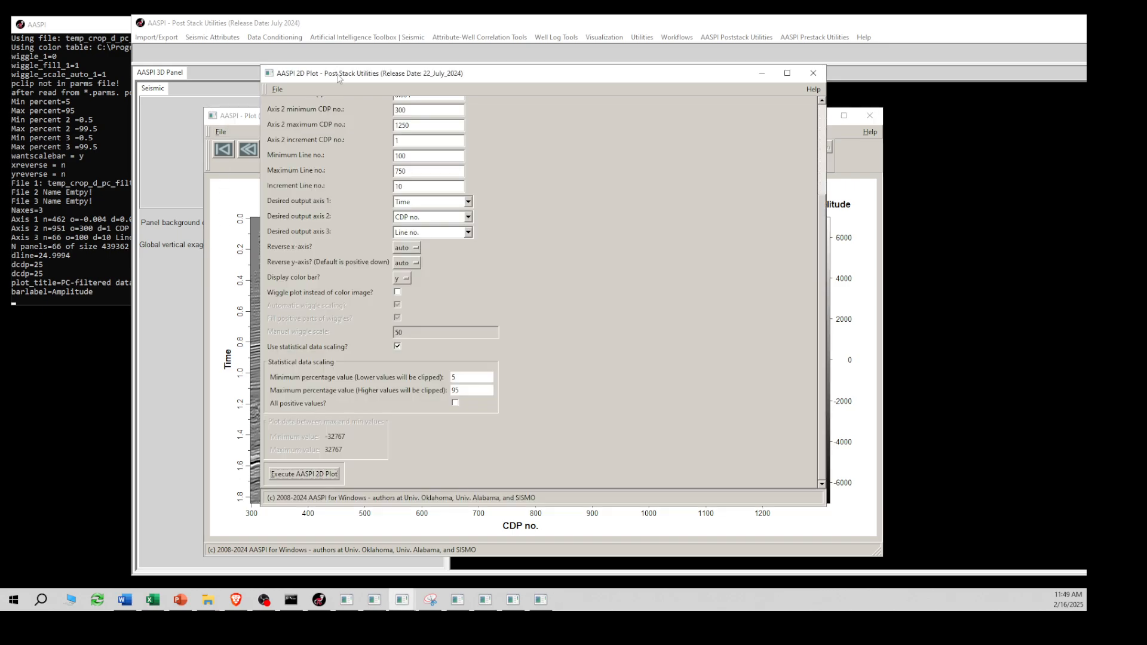
pyautogui.scroll(5, 808, 309)
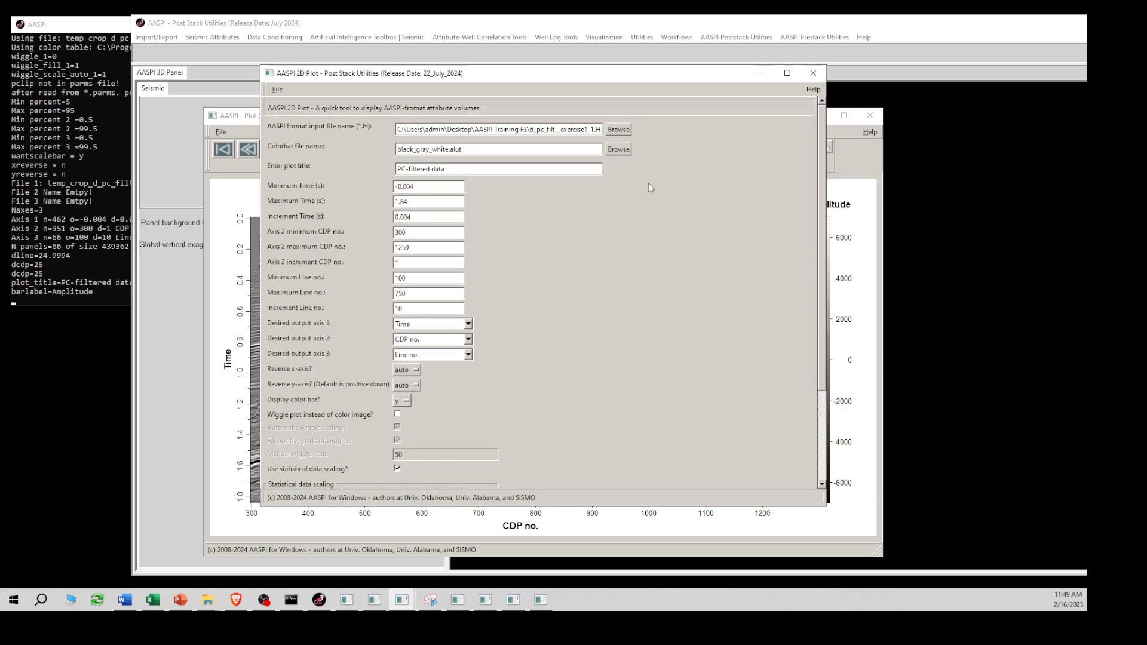
pyautogui.click(618, 129)
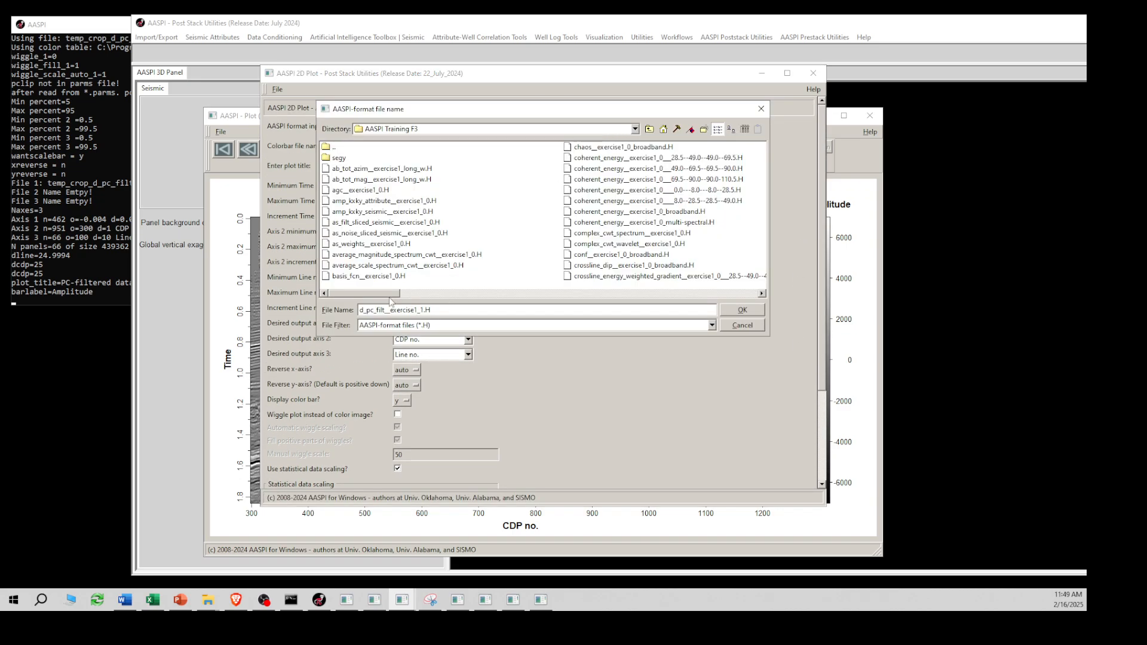
pyautogui.moveTo(390, 300); pyautogui.dragTo(473, 298)
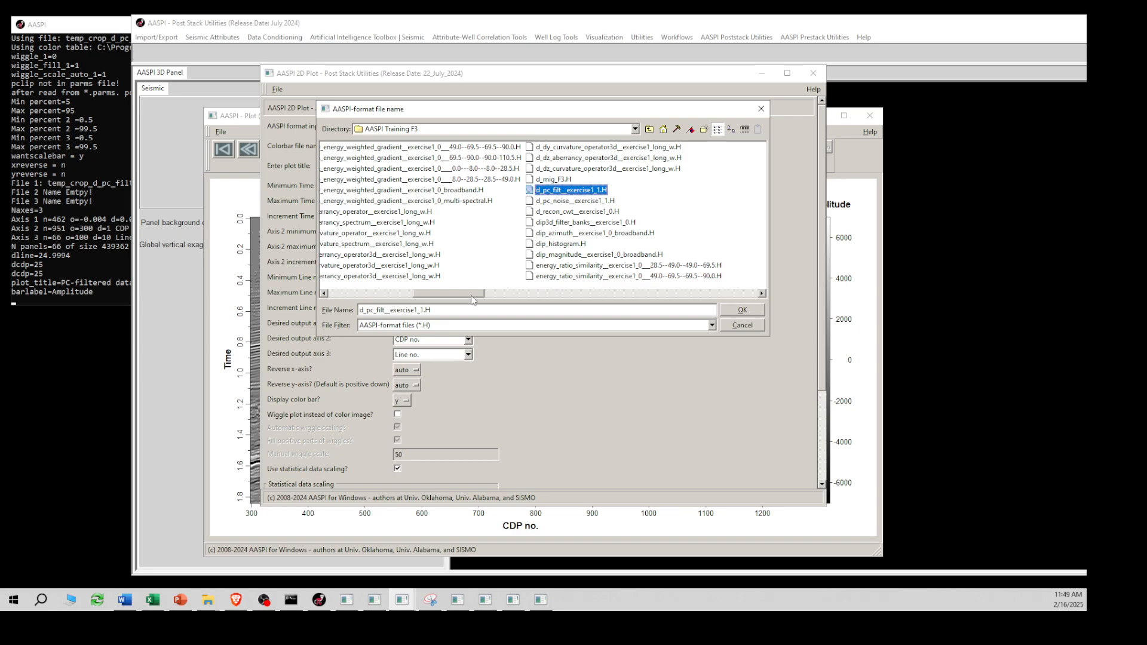
pyautogui.click(553, 201)
pyautogui.click(748, 311)
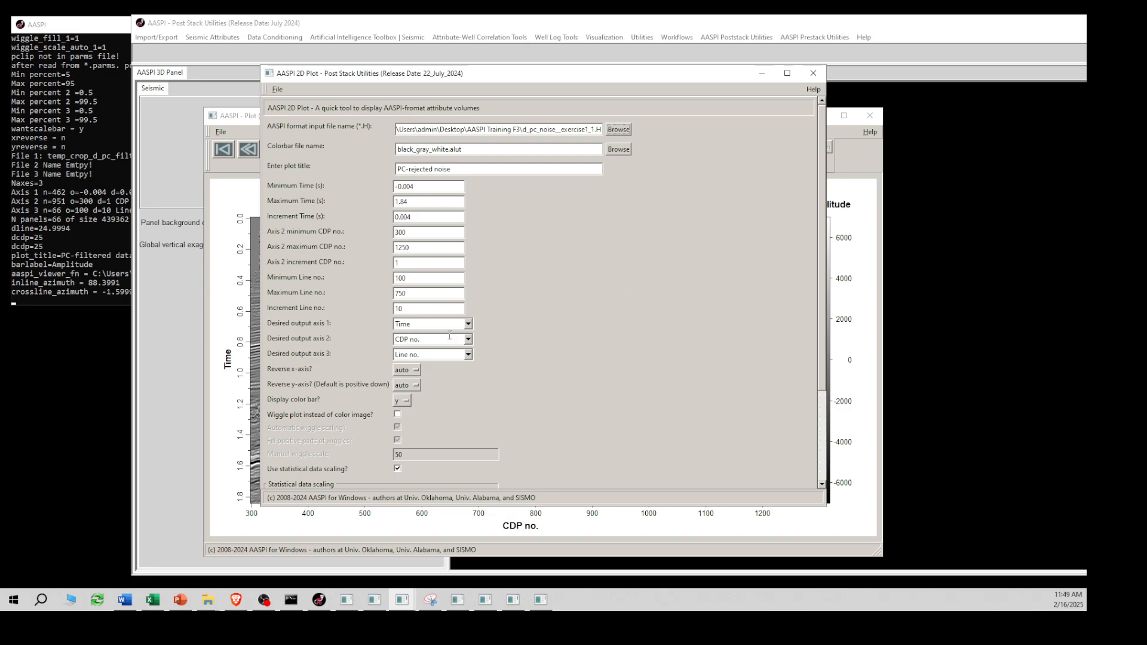
# - Generate the 2D plot of the PC-rejected noise, then move and enlarge its plot window
pyautogui.scroll(-3, 746, 335)
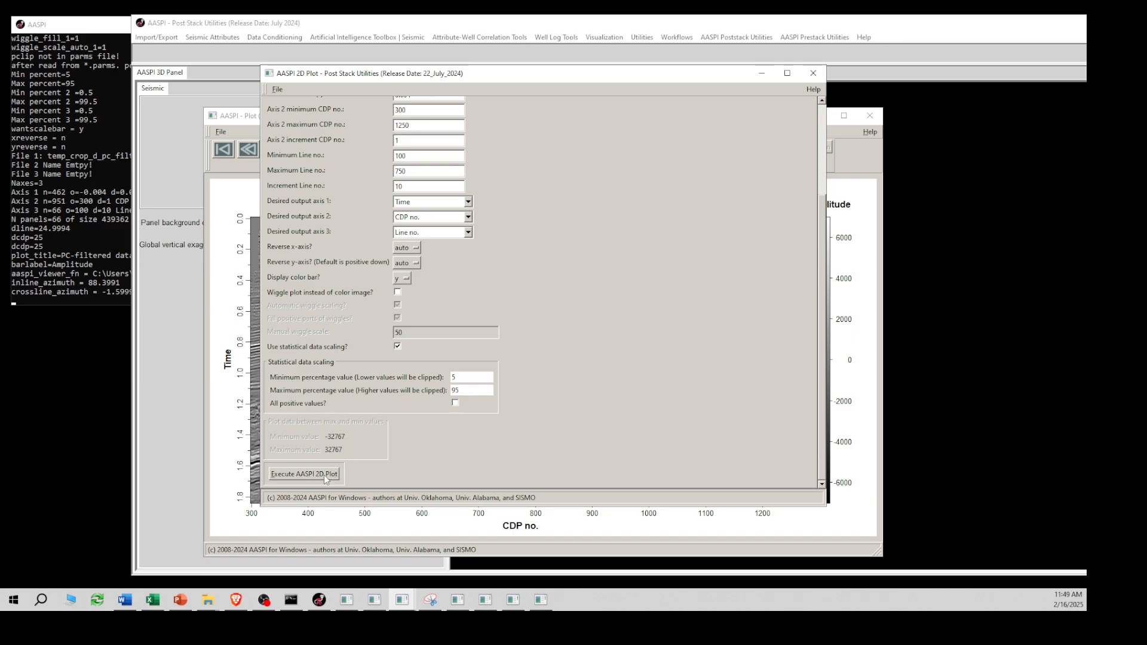
pyautogui.click(326, 477)
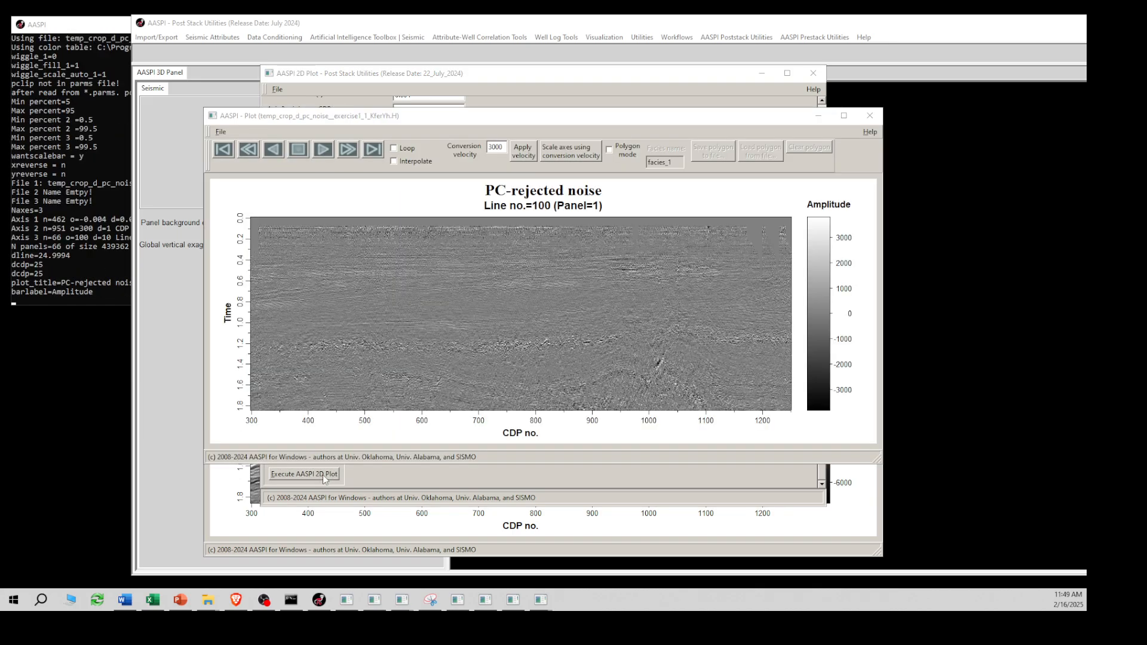
pyautogui.moveTo(205, 465); pyautogui.dragTo(299, 554)
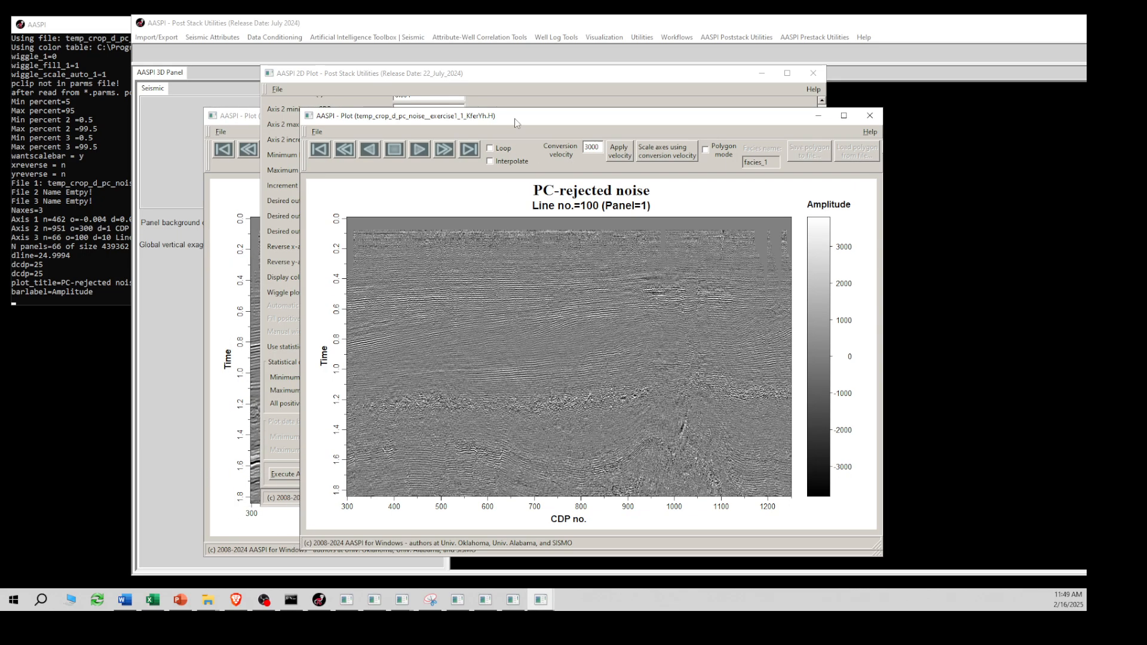
pyautogui.moveTo(522, 121); pyautogui.dragTo(331, 62)
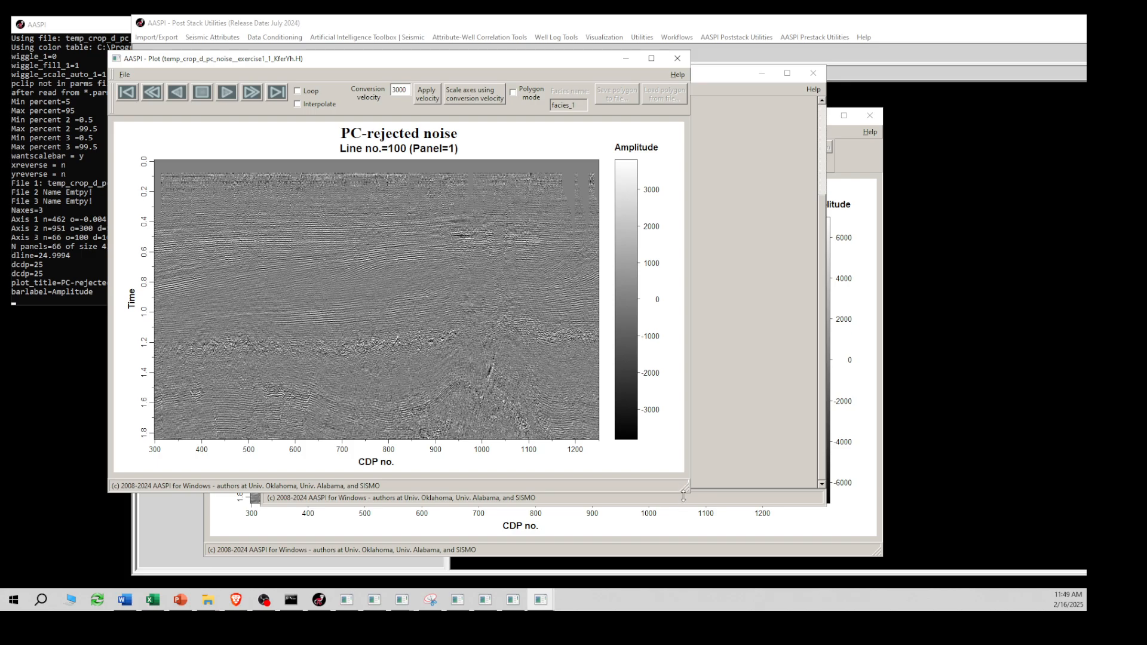
pyautogui.moveTo(688, 491); pyautogui.dragTo(876, 561)
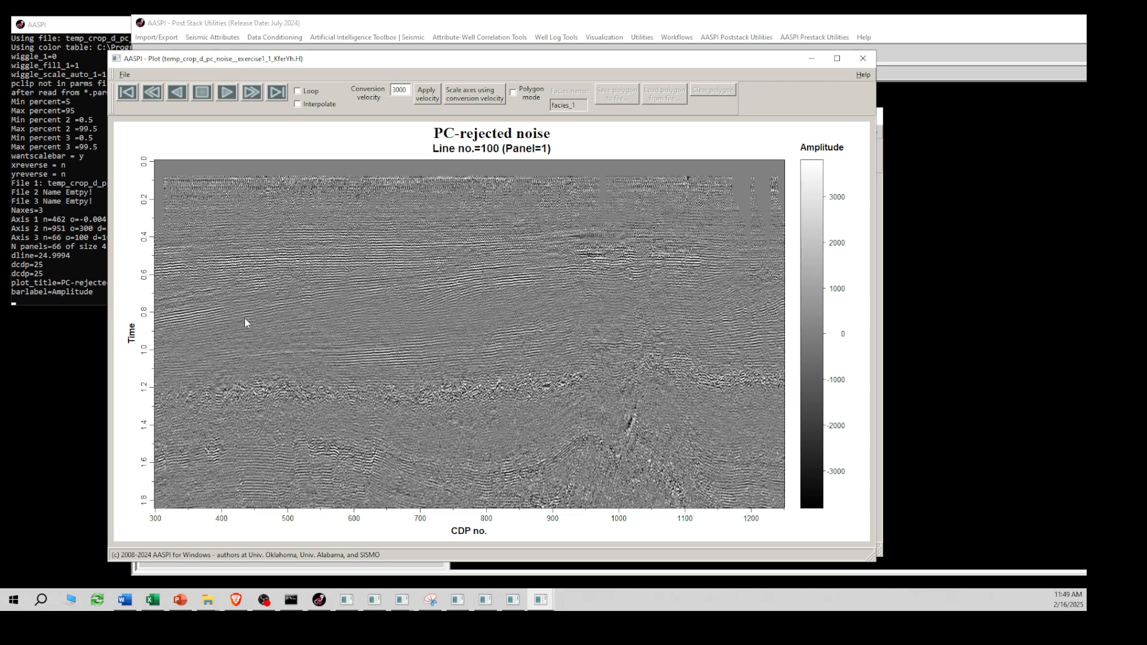
# - Animate the PC-rejected noise plot through its lines, stop the animation, and bring the PC-filtered data plot forward
pyautogui.click(226, 92)
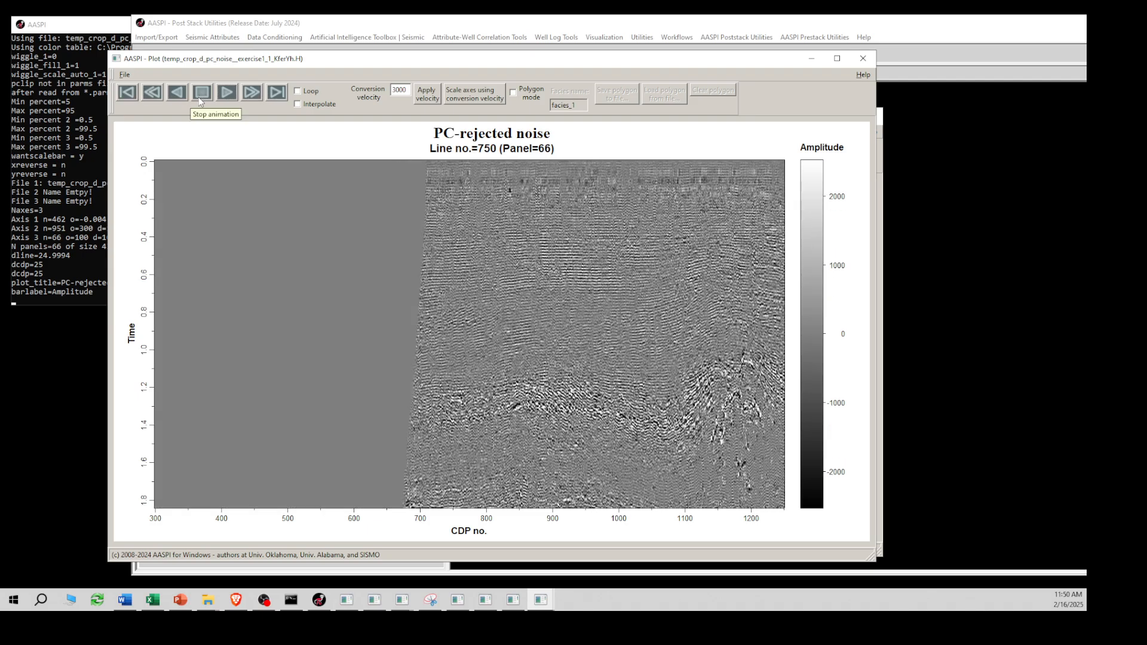
pyautogui.click(201, 101)
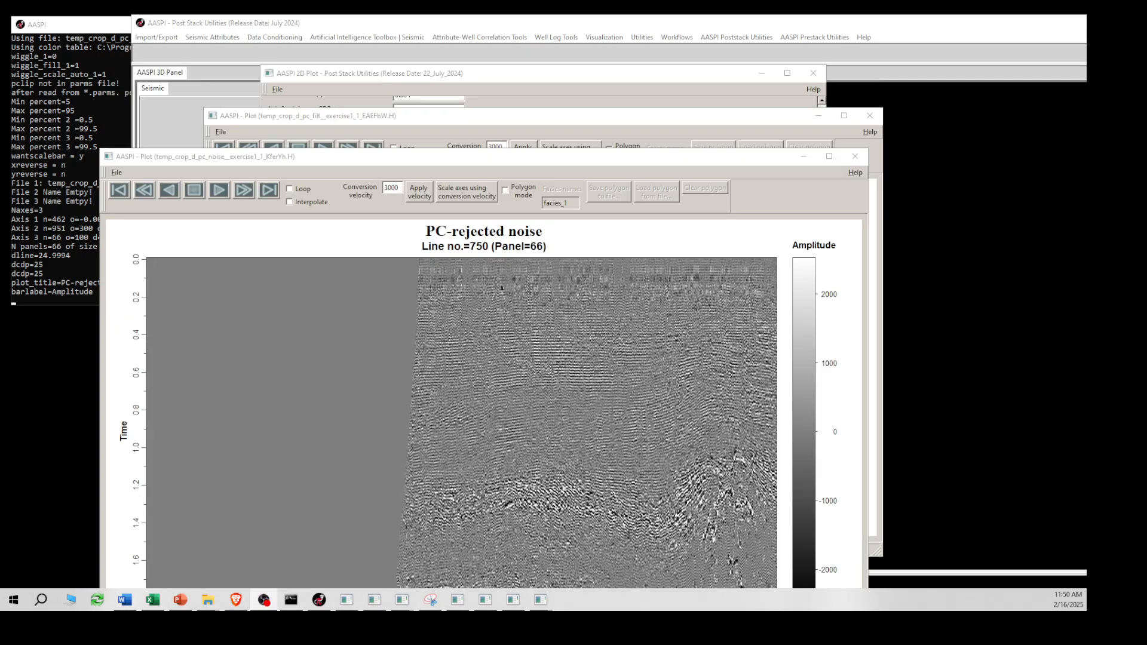
pyautogui.click(354, 119)
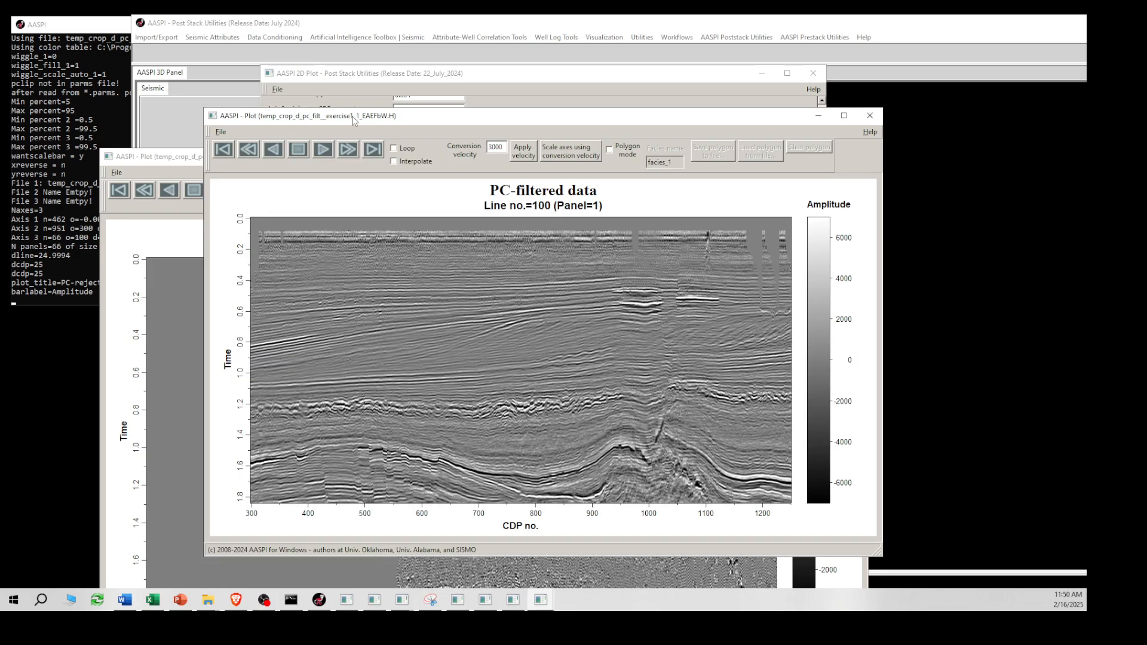
# - Return to the 2D plot settings and browse the AASPI-format input files in the AASPI Training F3 folder
pyautogui.click(374, 85)
pyautogui.moveTo(822, 380); pyautogui.dragTo(824, 203)
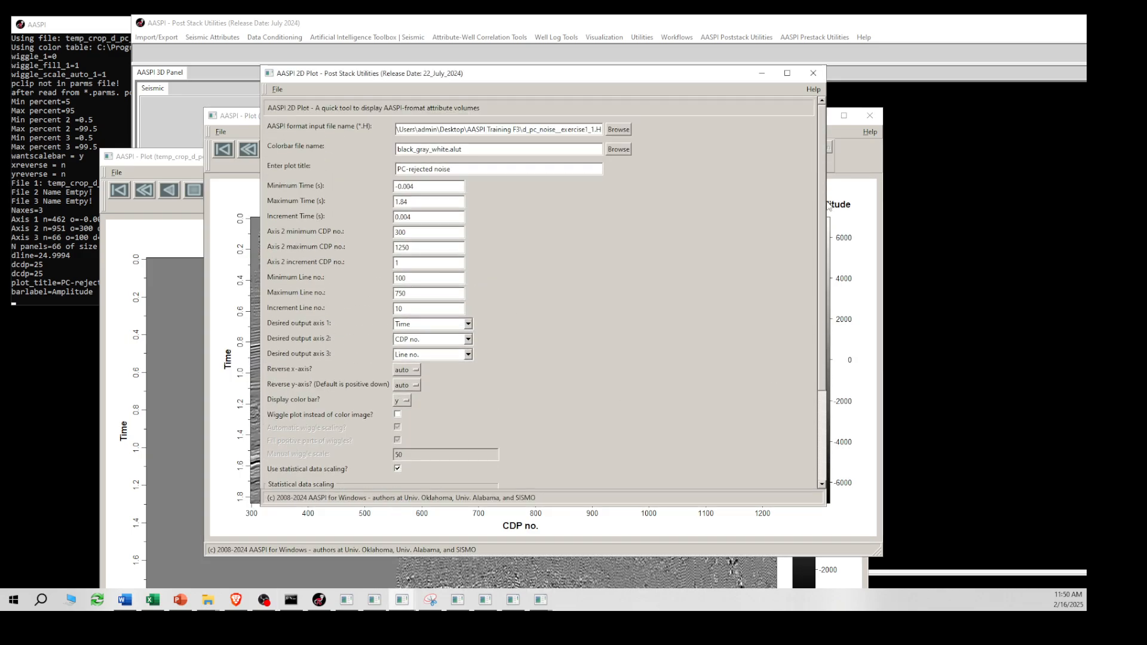
pyautogui.click(619, 131)
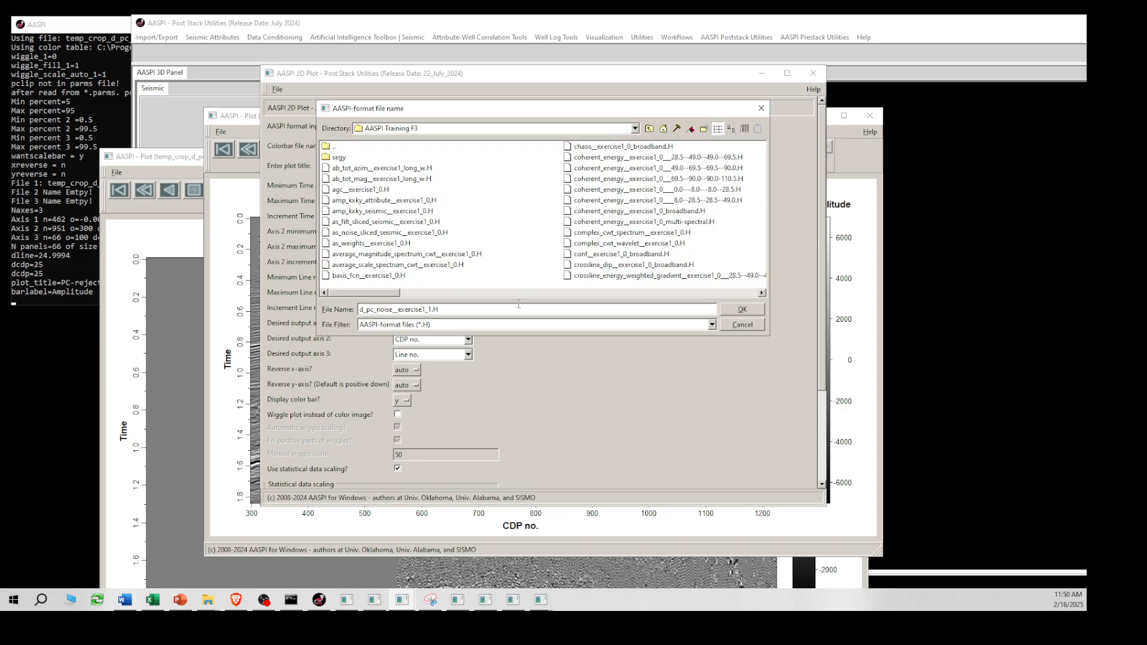
pyautogui.moveTo(407, 304); pyautogui.dragTo(496, 302)
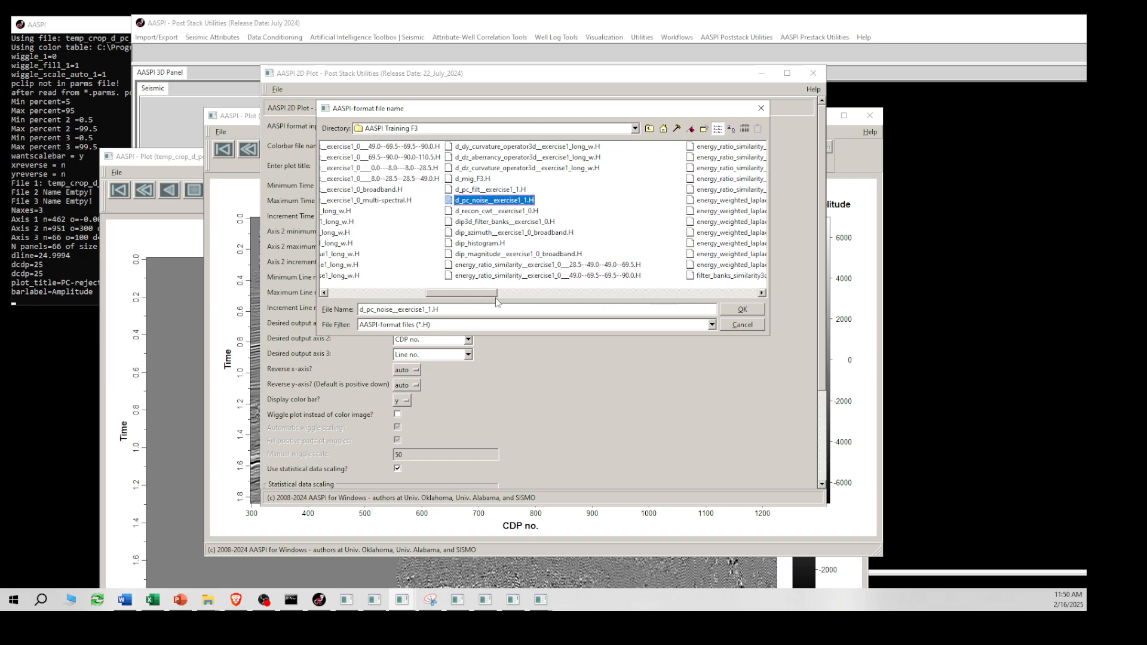
pyautogui.moveTo(444, 298); pyautogui.dragTo(384, 299)
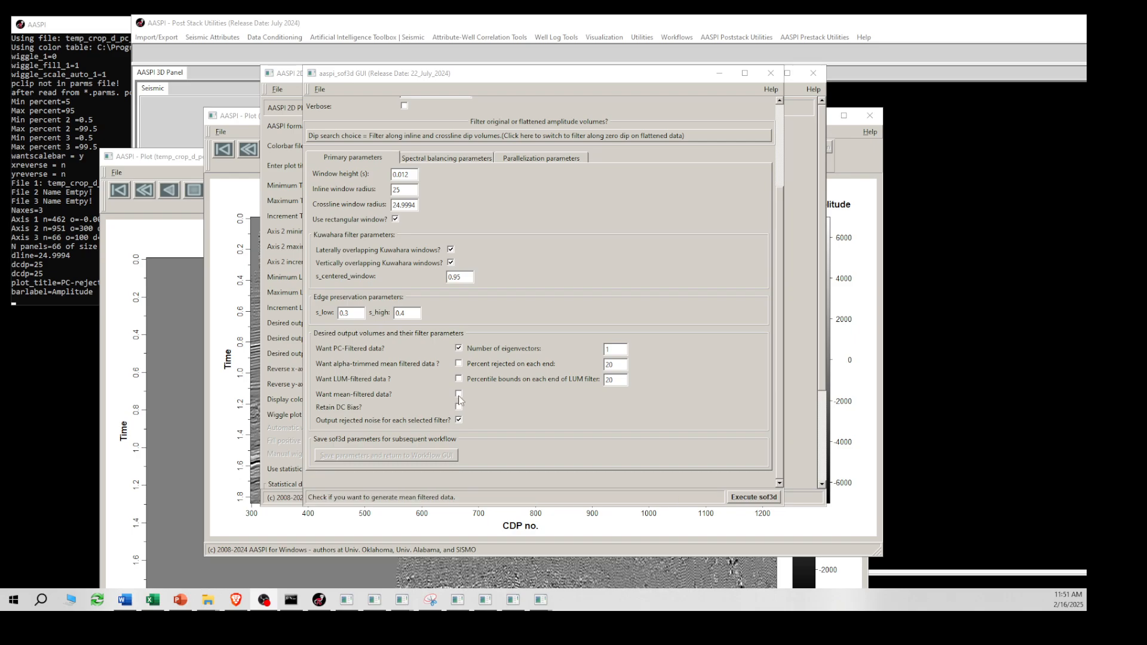
# - Review the sof3d input volumes, window size, edge preservation and output filter parameters, checking the PC-rejected noise plot in between
pyautogui.moveTo(432, 74); pyautogui.dragTo(435, 54)
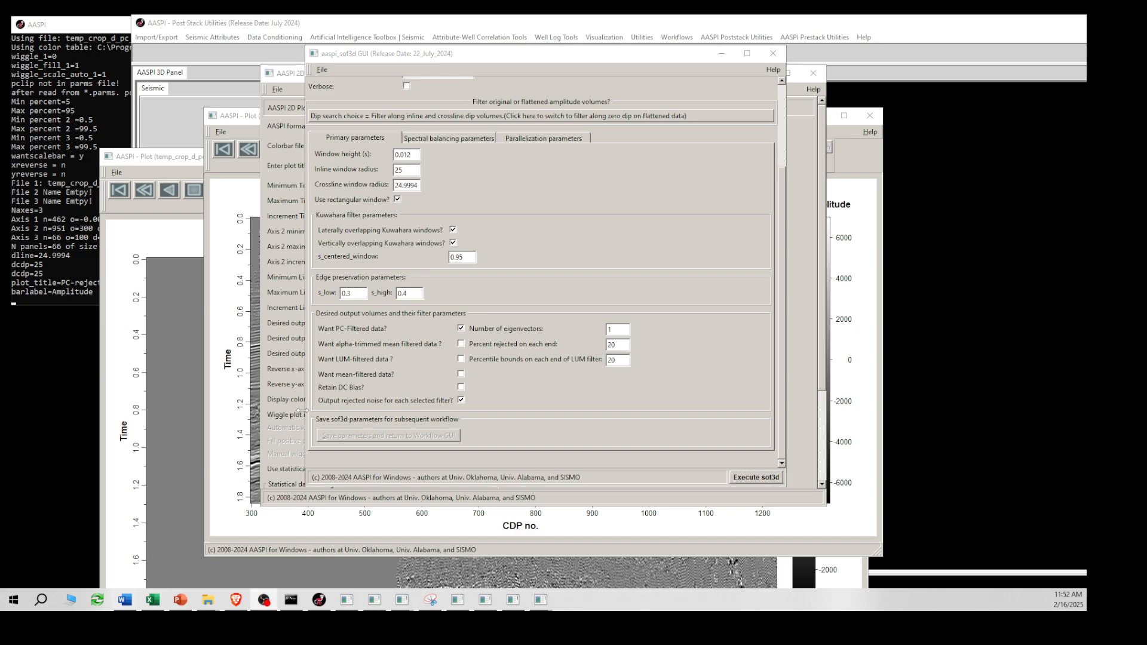
pyautogui.scroll(3, 776, 346)
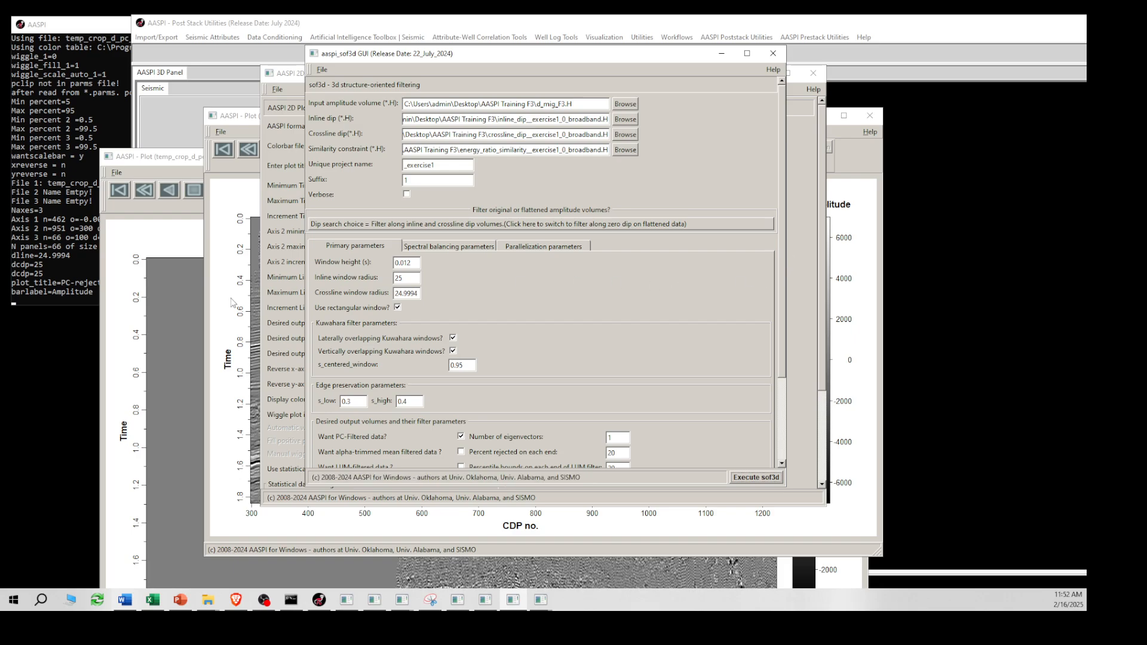
pyautogui.click(177, 253)
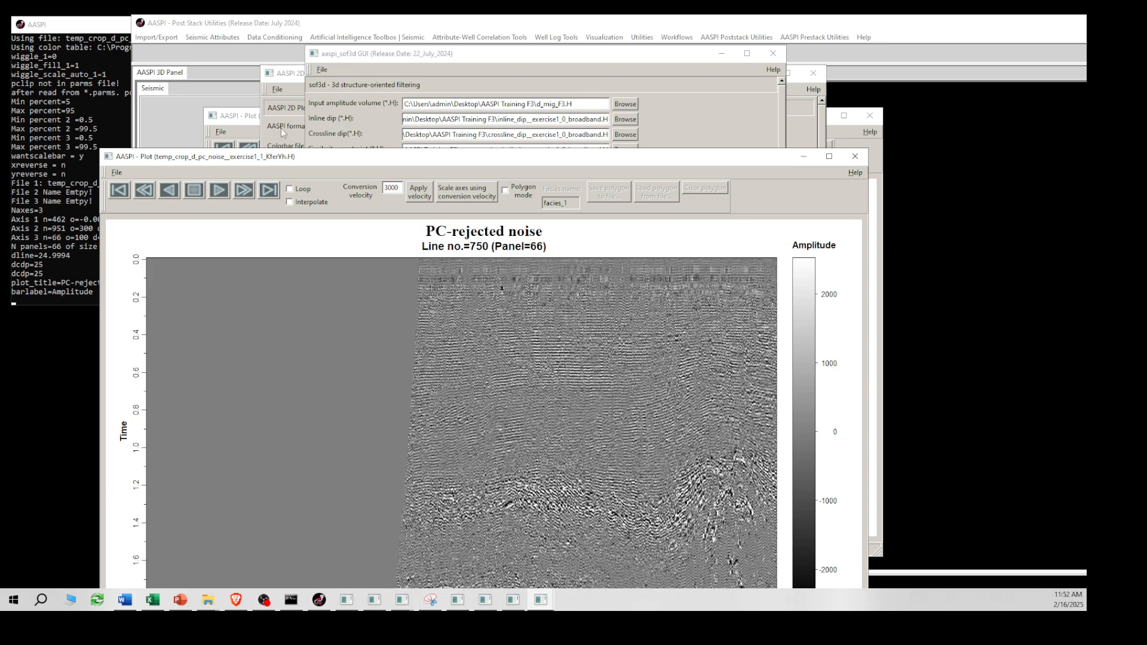
pyautogui.click(369, 55)
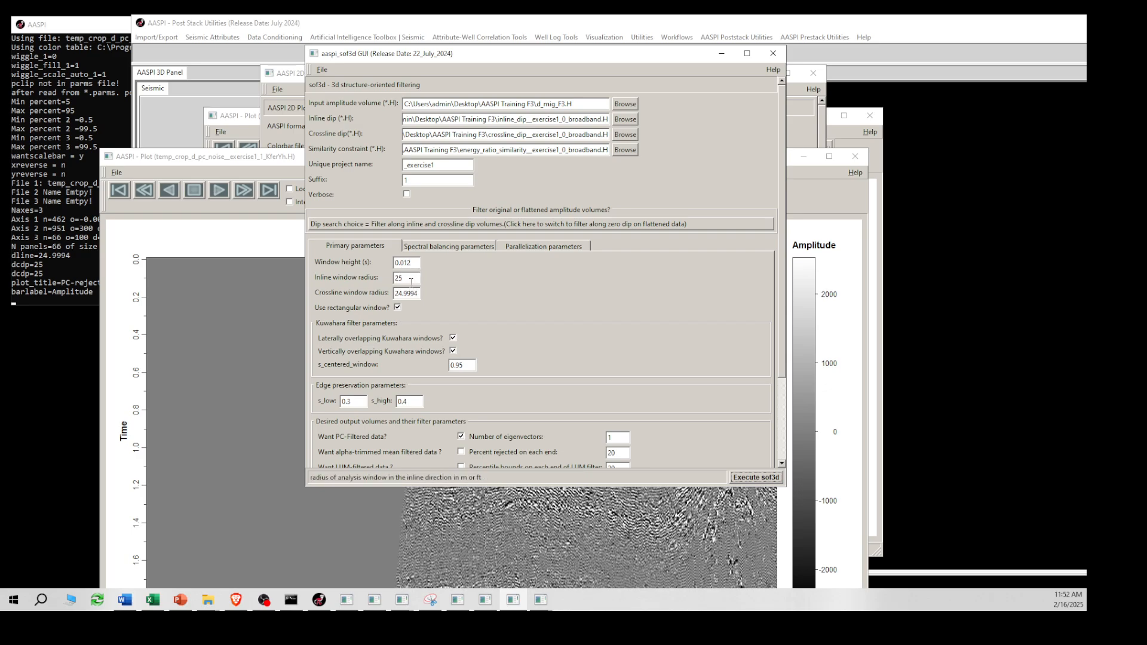
pyautogui.scroll(-1, 418, 416)
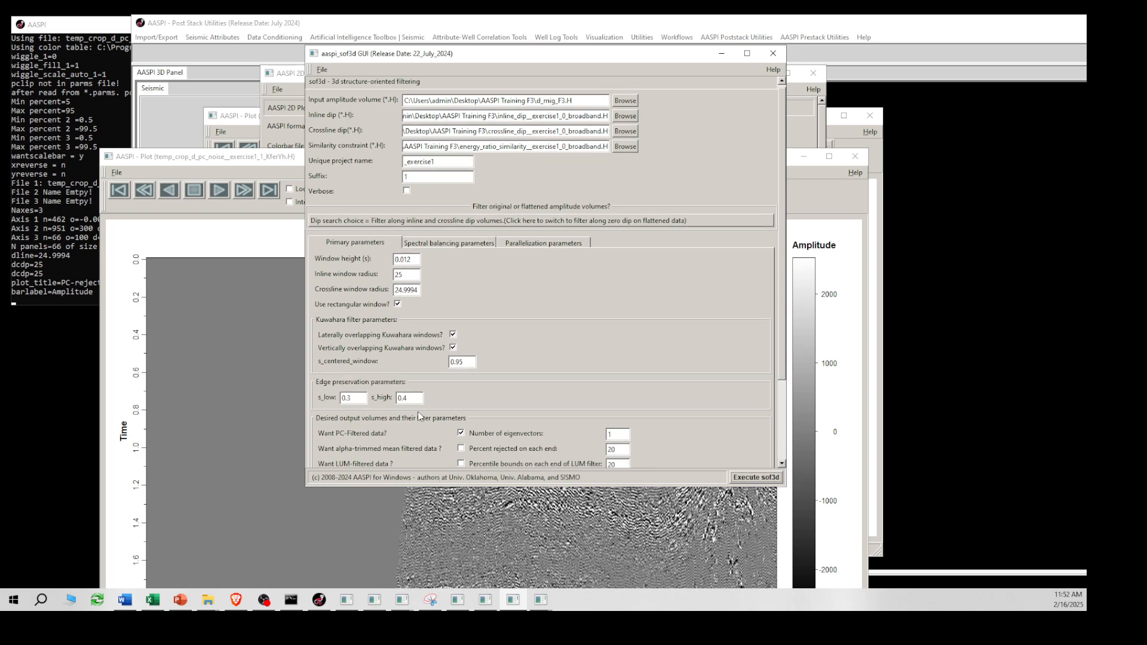
pyautogui.scroll(-1, 418, 416)
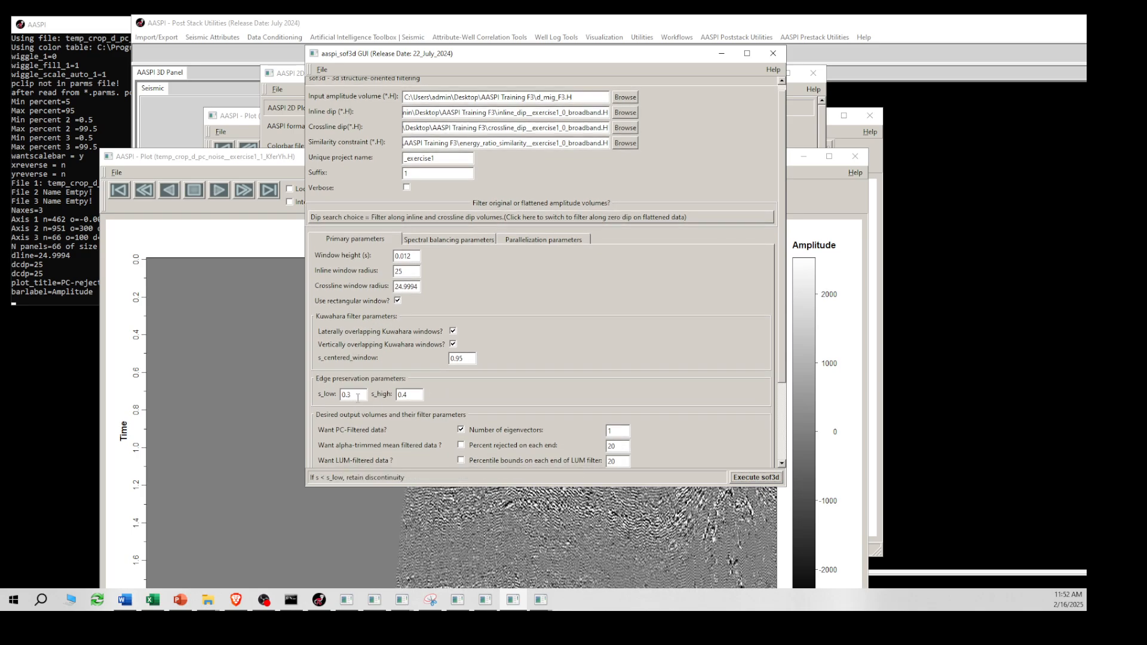
pyautogui.click(352, 396)
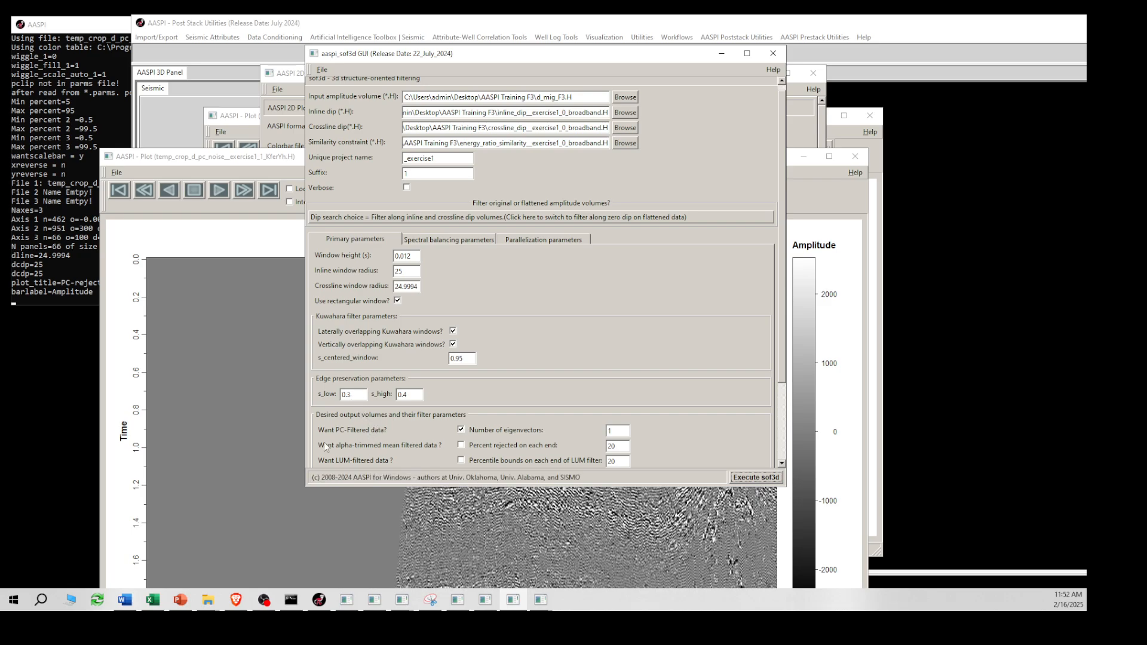
pyautogui.scroll(-2, 456, 402)
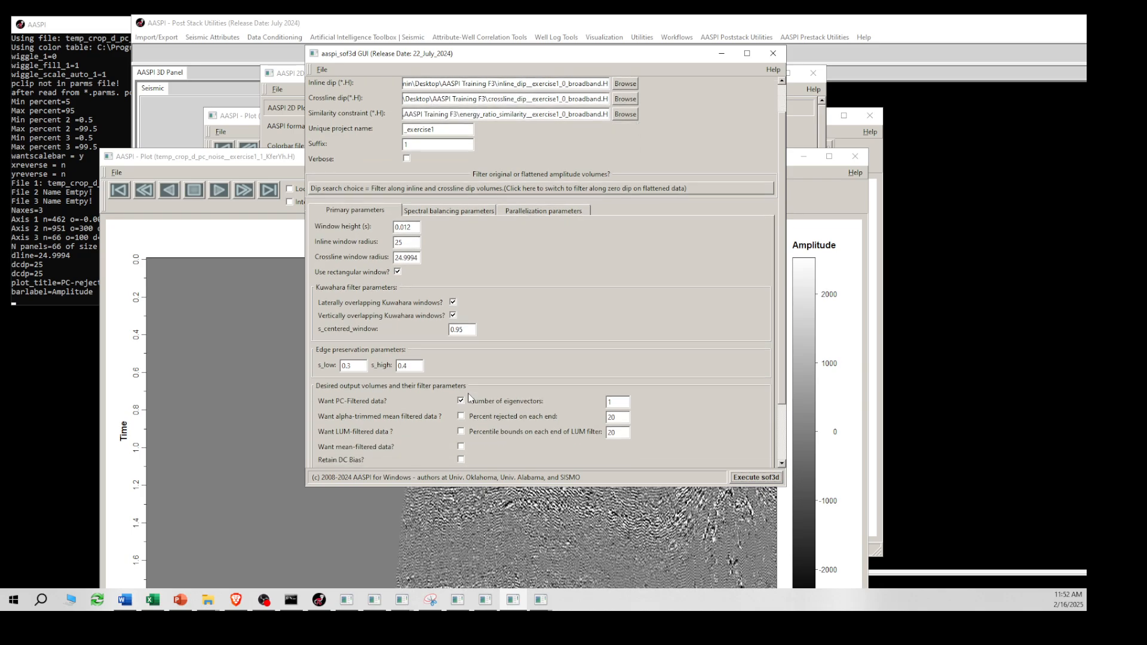